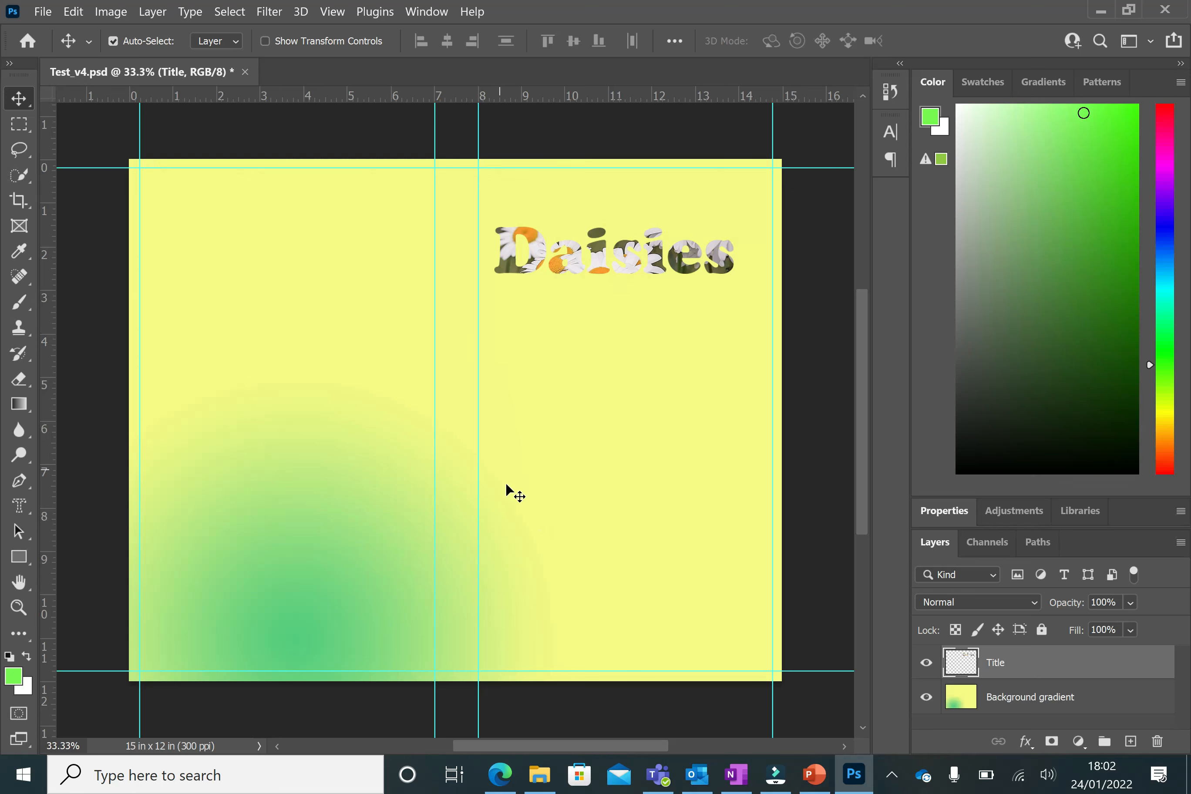
# Step: Switch to the browser and save the Pixabay peacock butterfly photo as peacock-butterfly-v1 in the Photoshop files folder
pyautogui.click(489, 782)
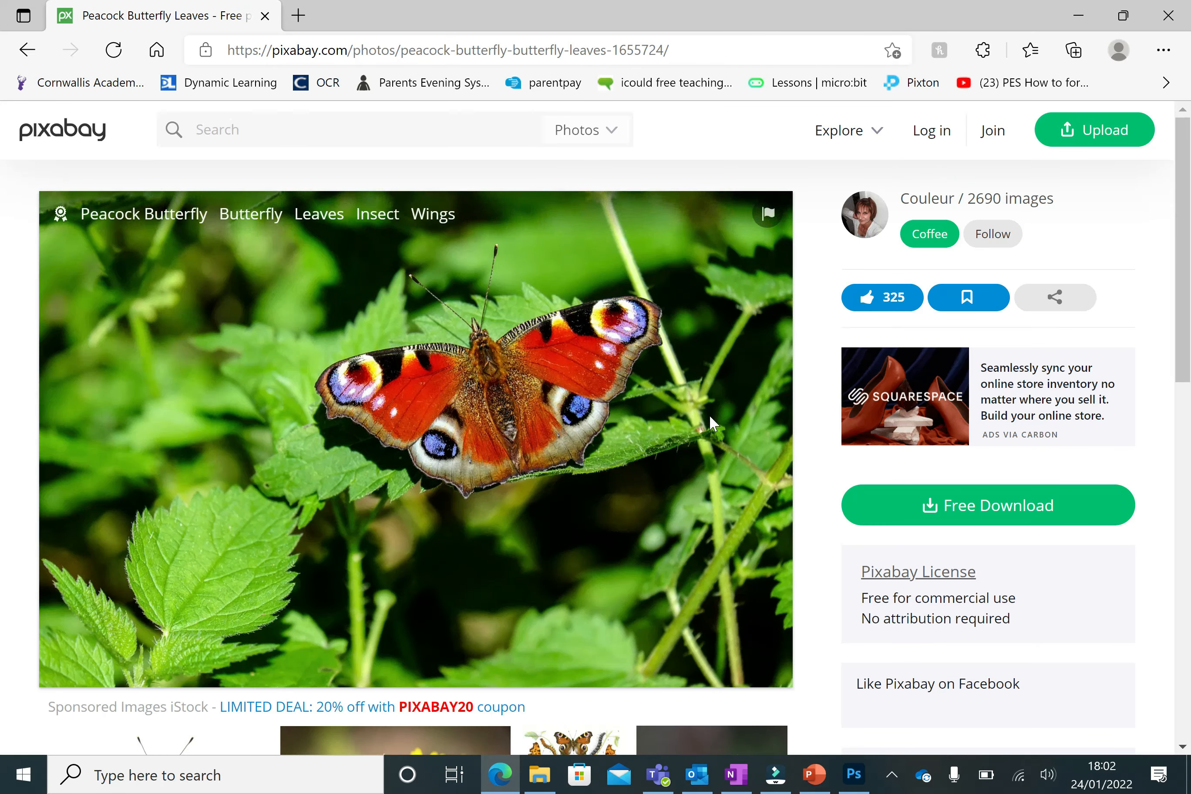
pyautogui.rightClick(264, 369)
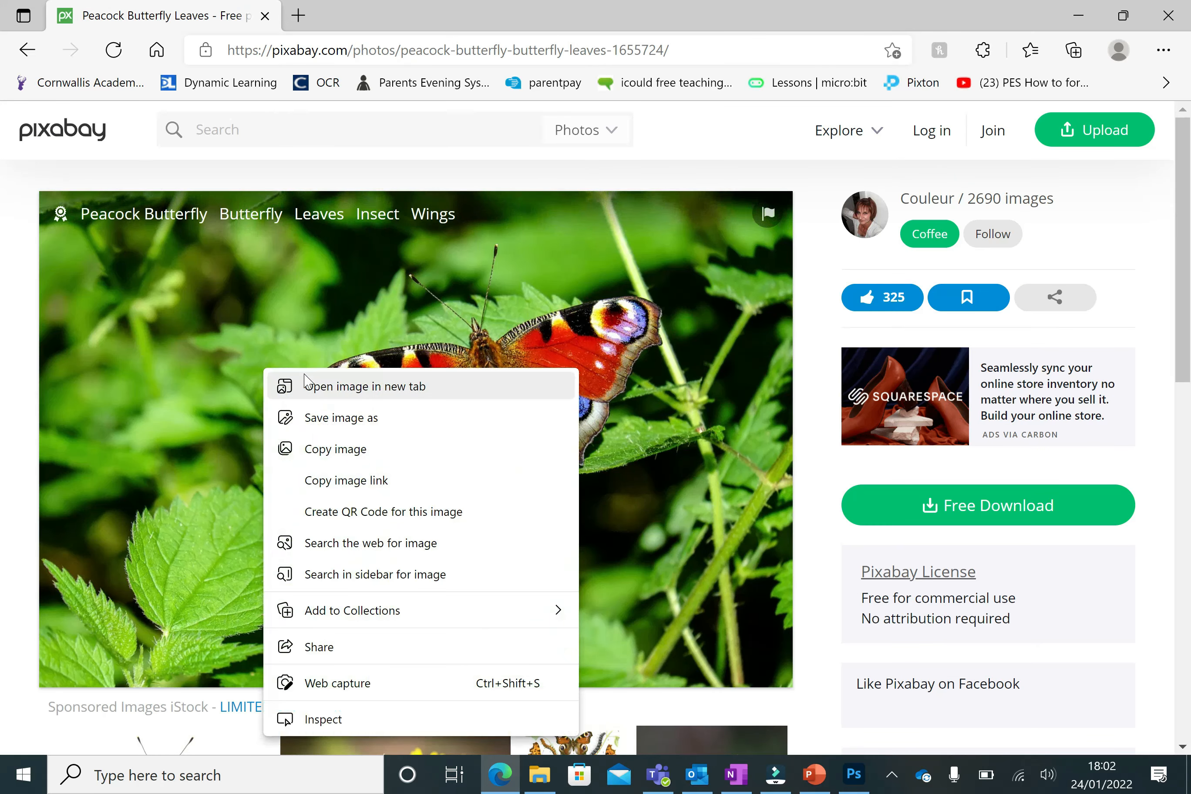
pyautogui.click(325, 420)
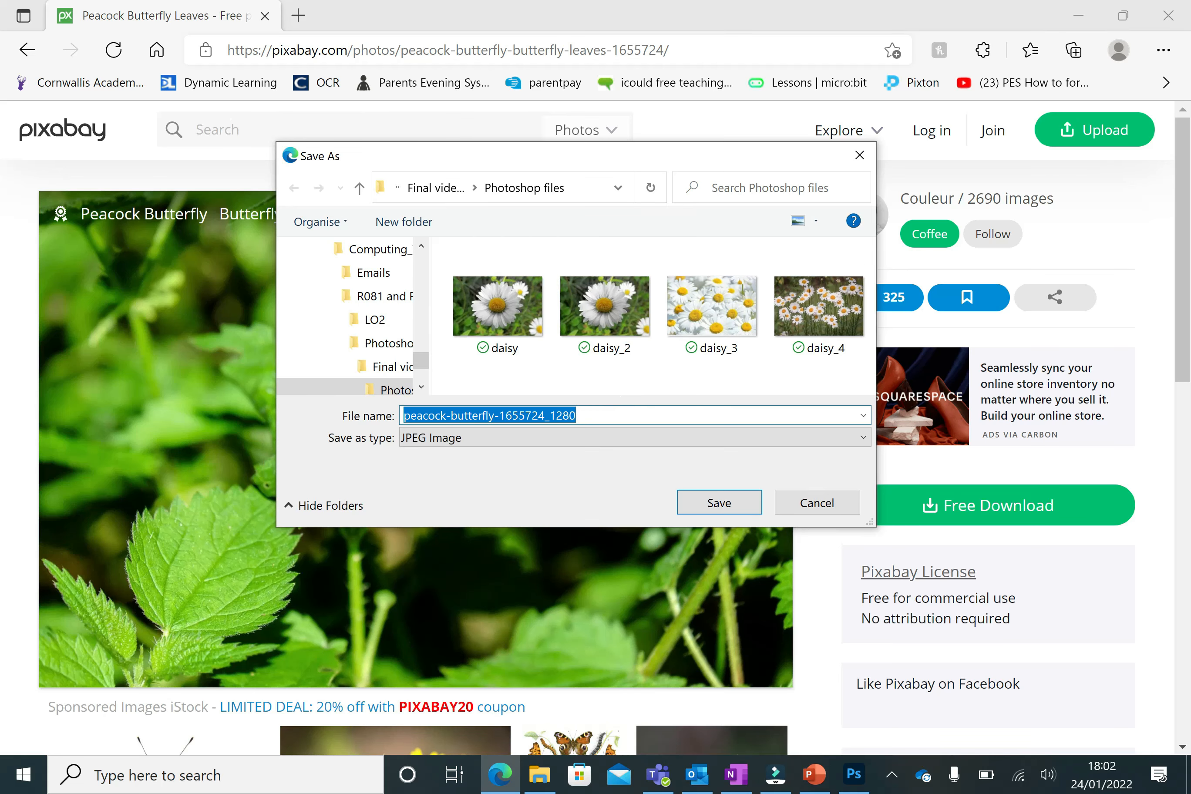
pyautogui.moveTo(576, 415); pyautogui.dragTo(506, 416)
pyautogui.write('v1')
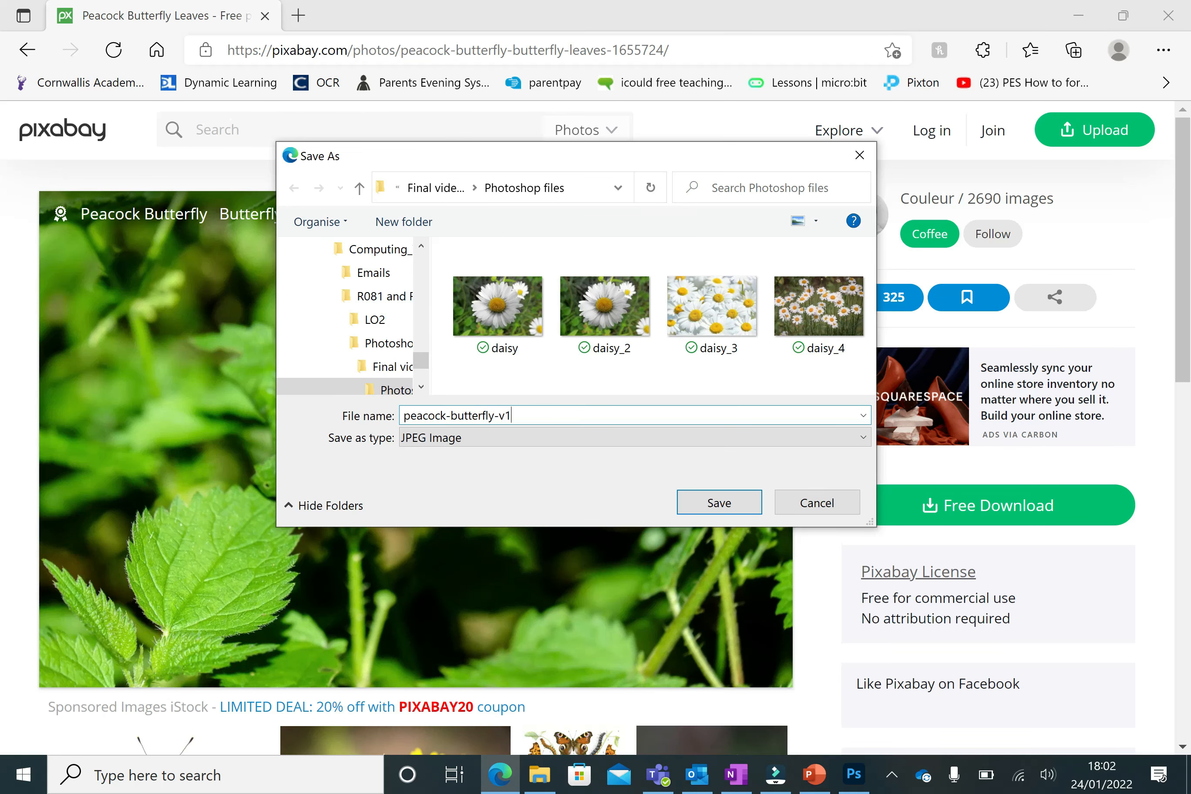
pyautogui.click(718, 511)
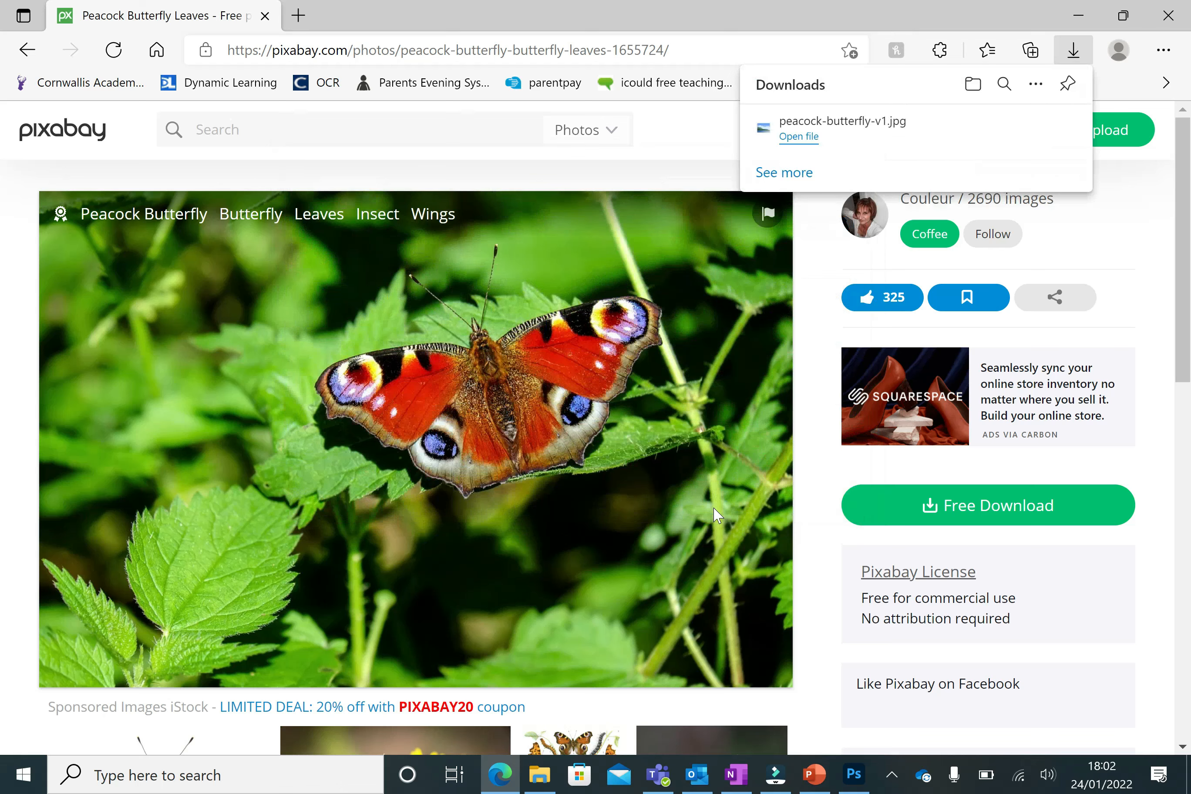
# Step: Switch back to Photoshop and open the saved peacock-butterfly-v1 image as its own document
pyautogui.click(854, 775)
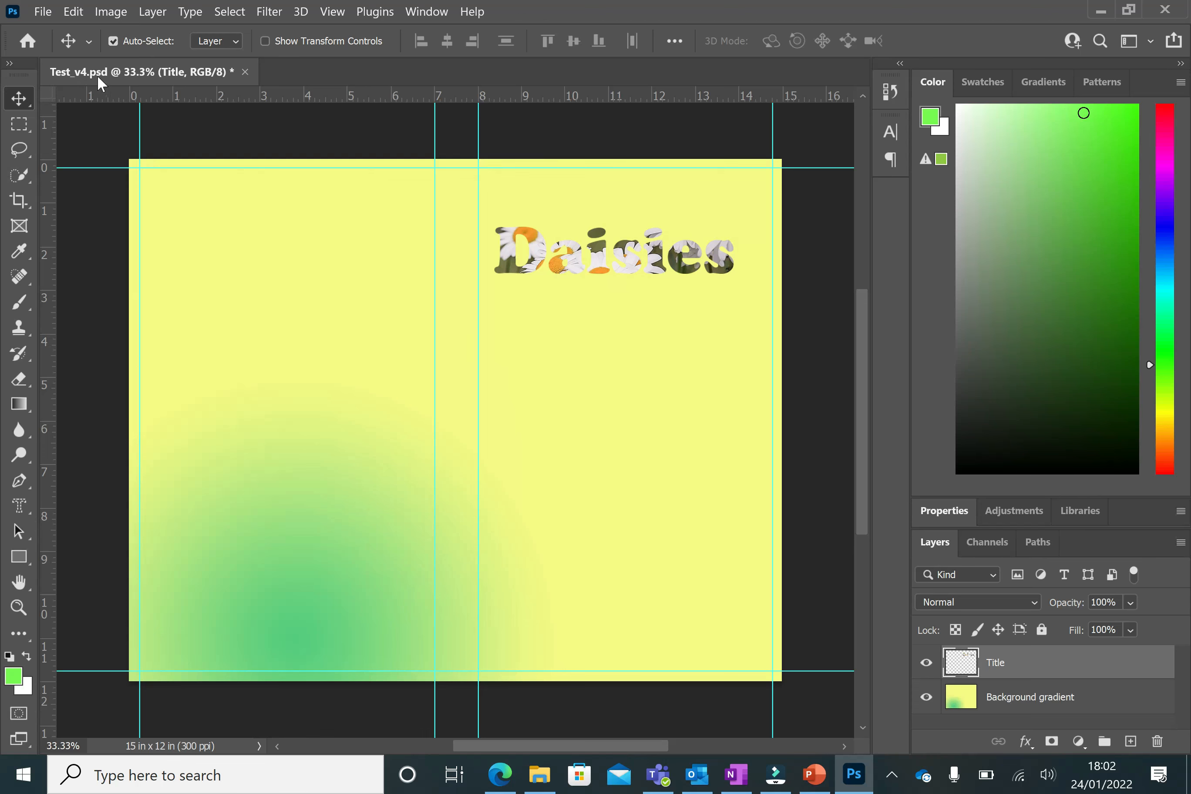
pyautogui.click(43, 12)
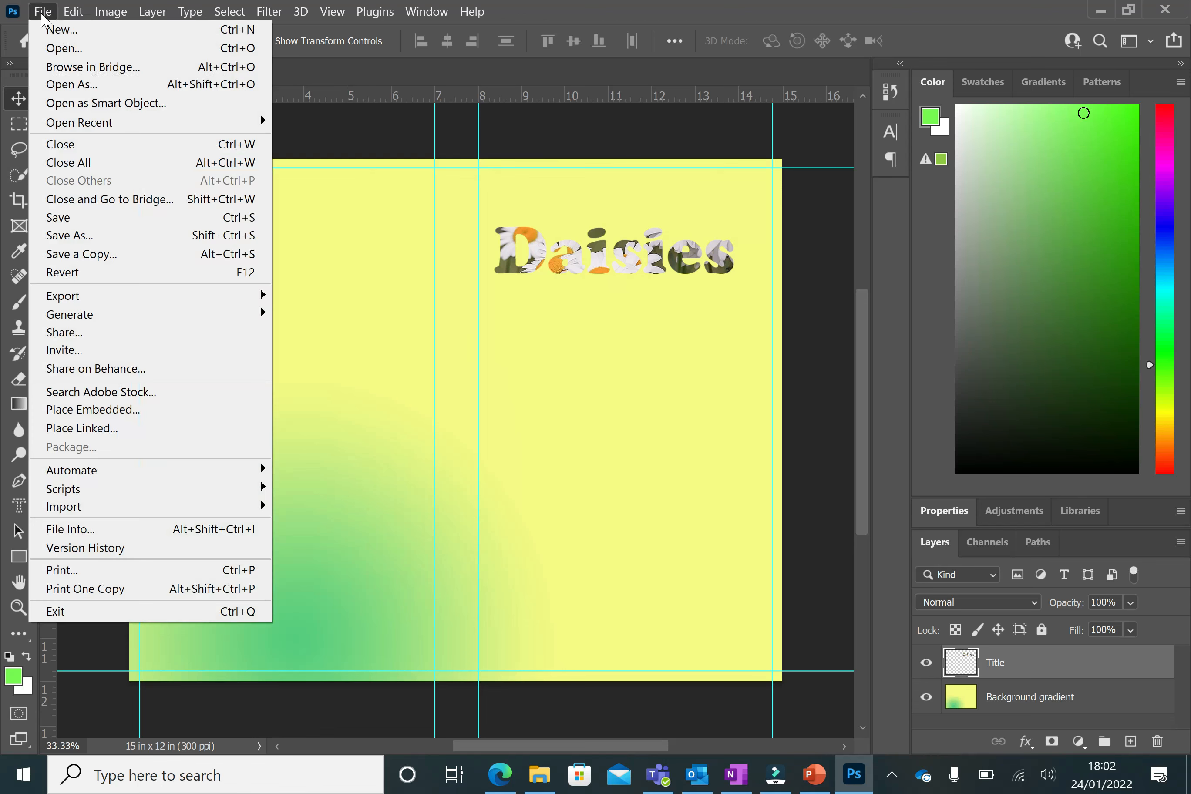
pyautogui.click(51, 45)
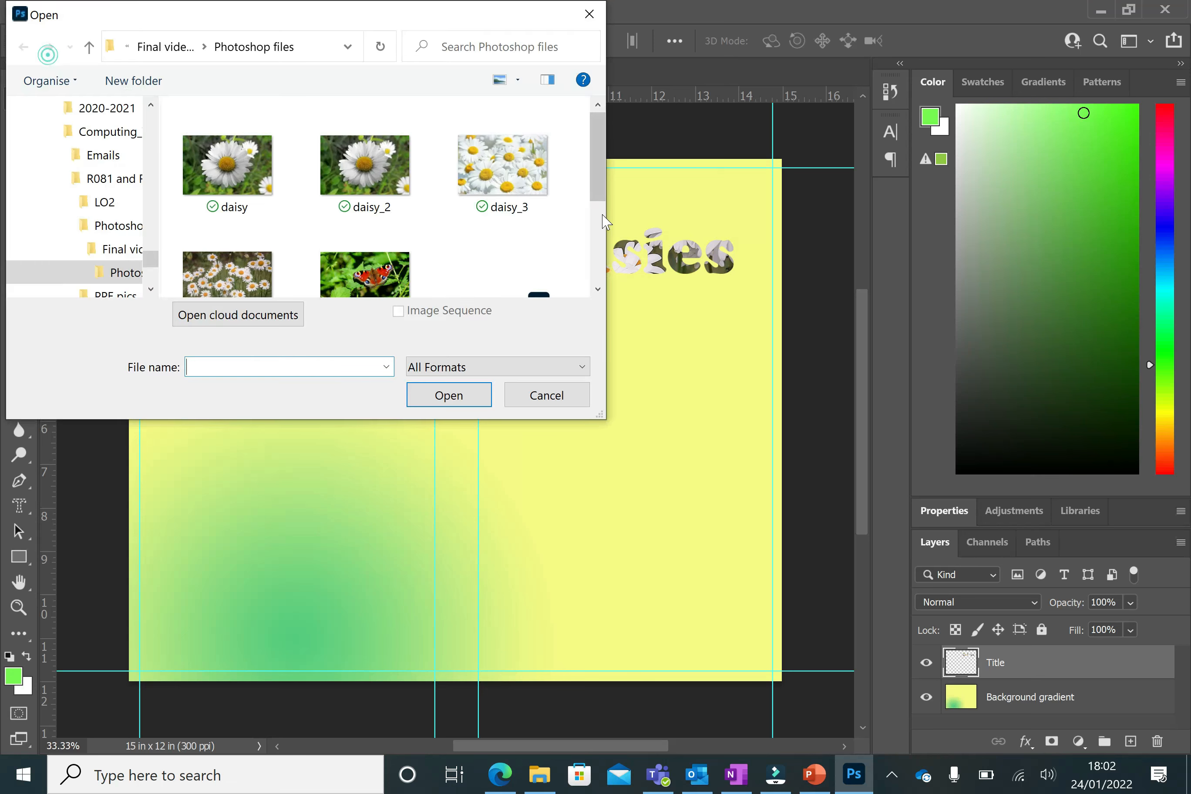
pyautogui.click(365, 231)
pyautogui.click(454, 400)
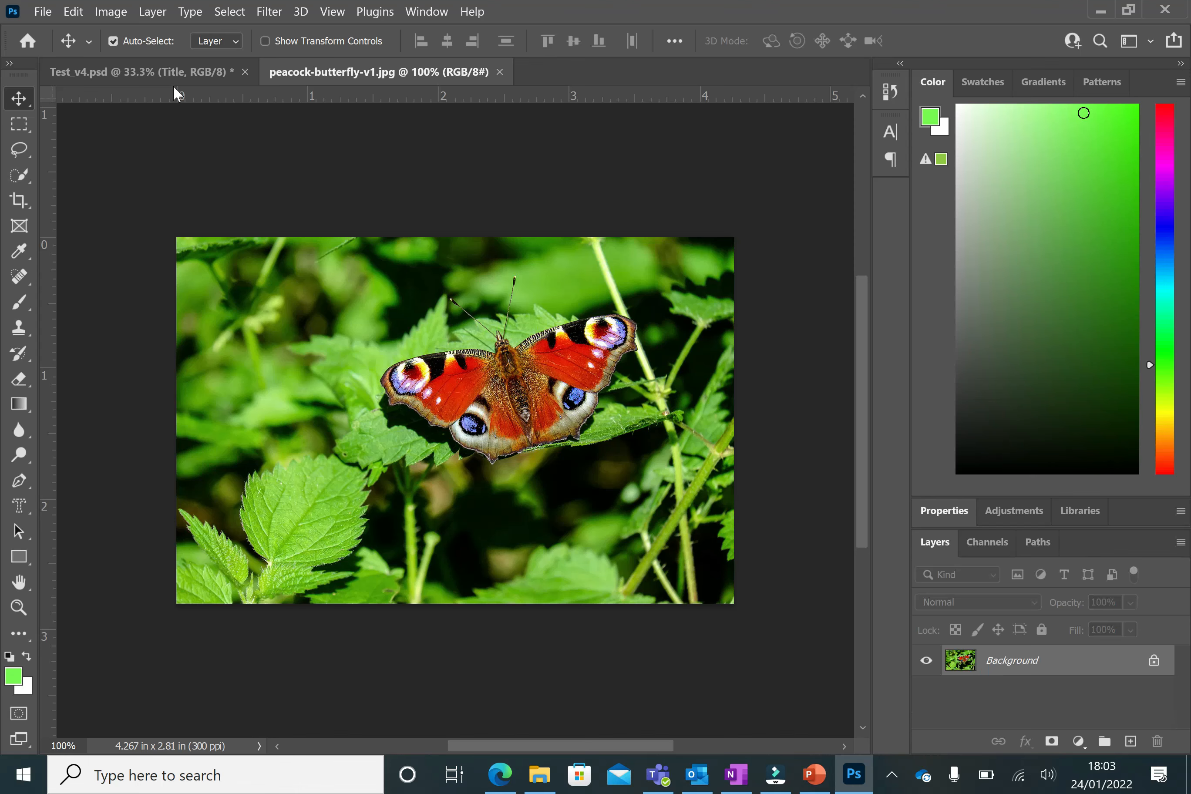
pyautogui.click(163, 75)
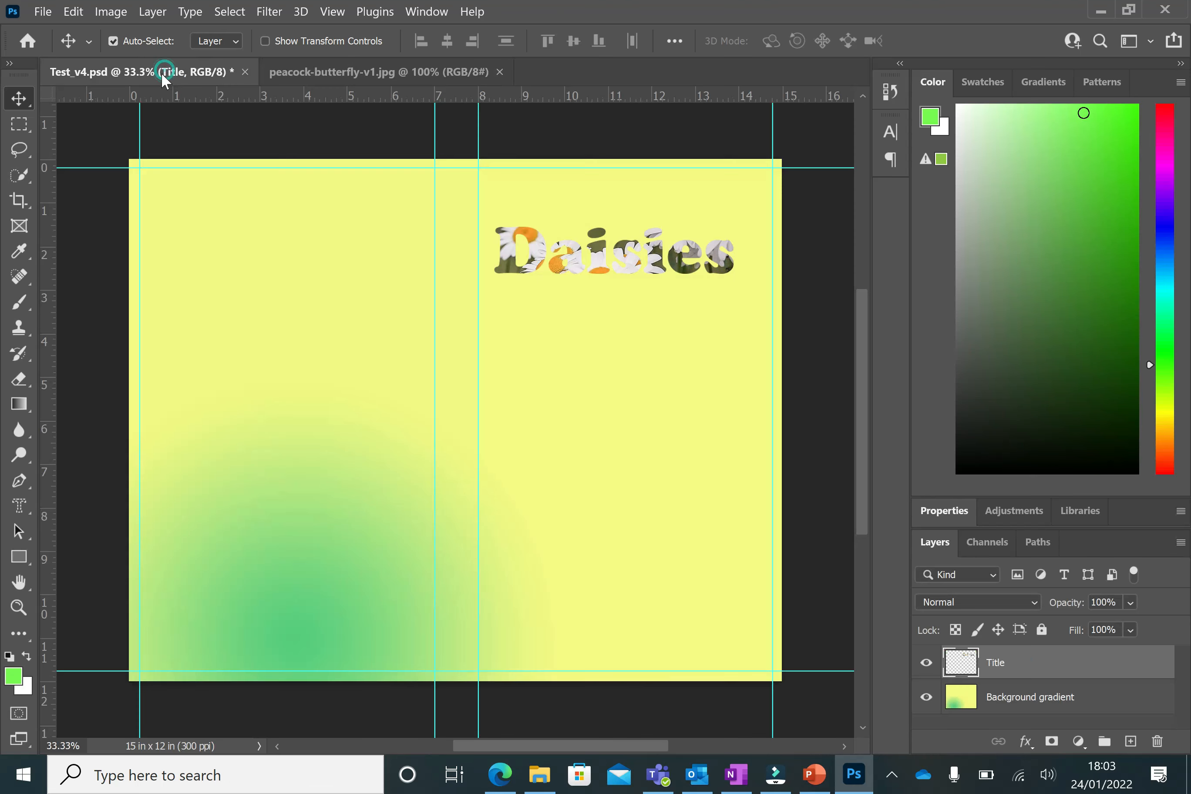
pyautogui.click(332, 71)
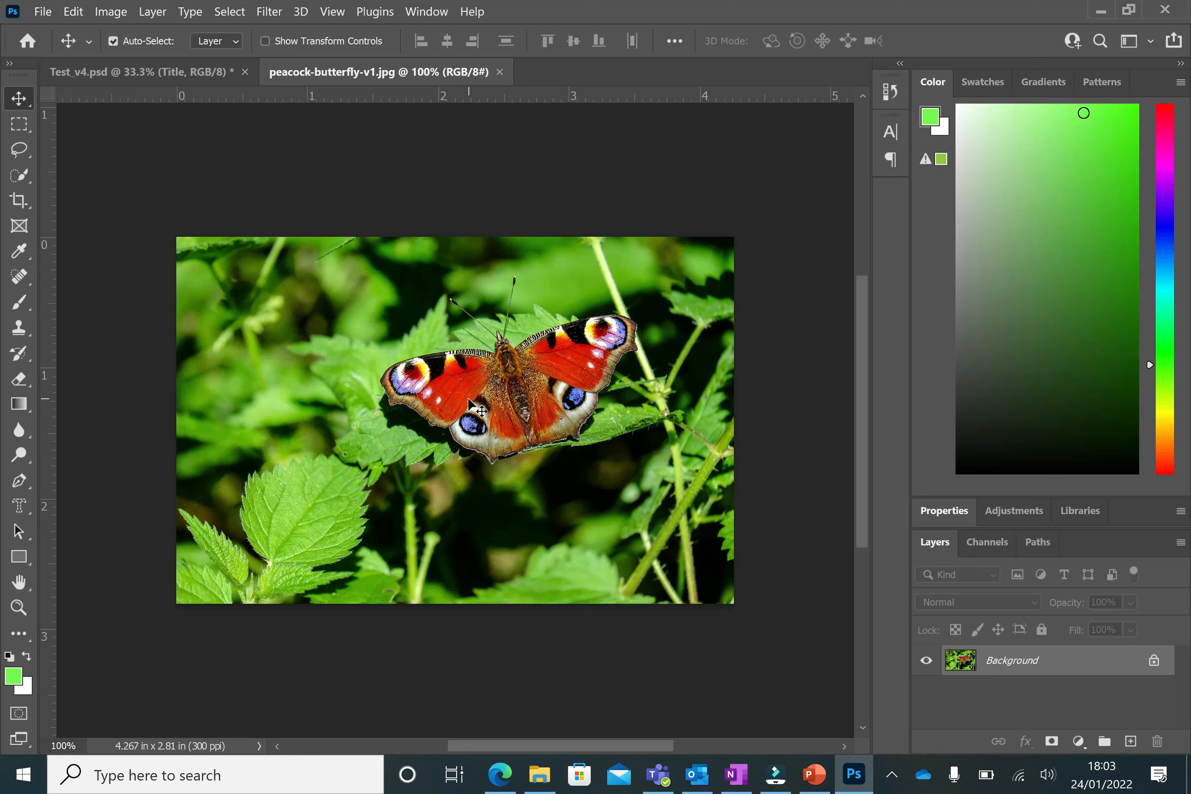
pyautogui.click(150, 74)
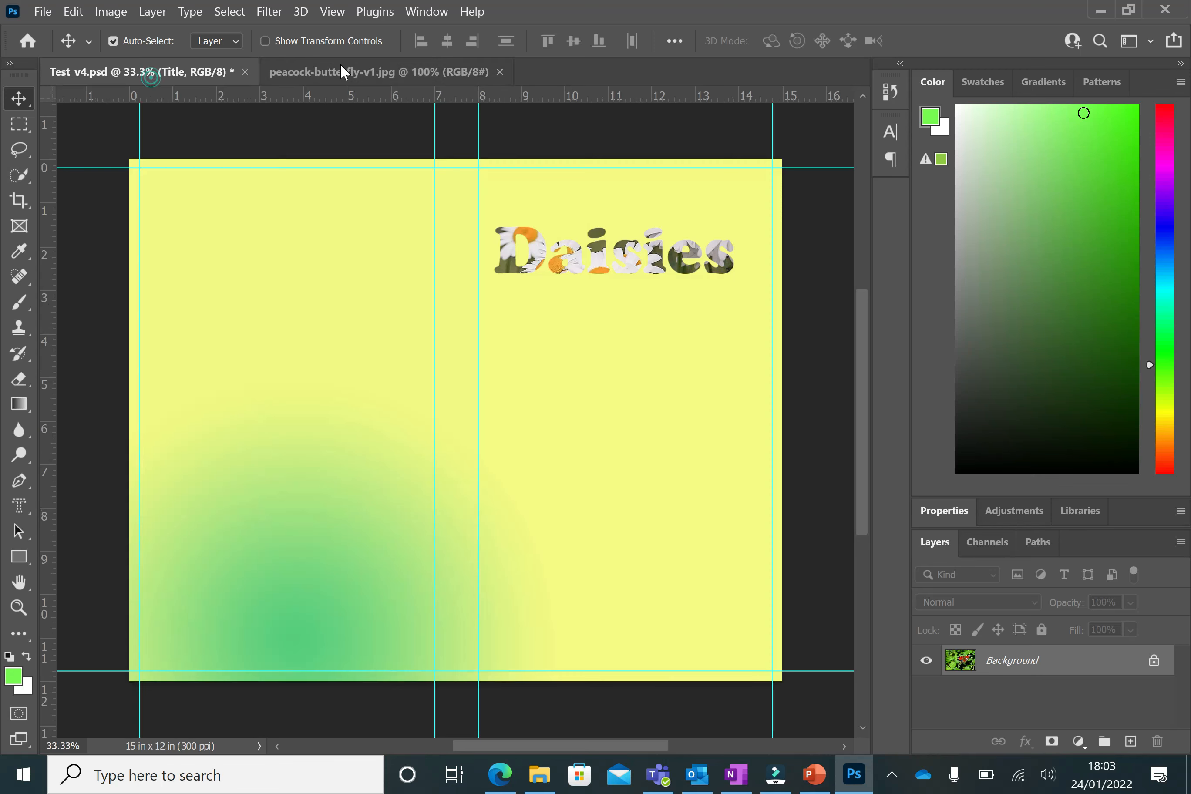
pyautogui.click(365, 65)
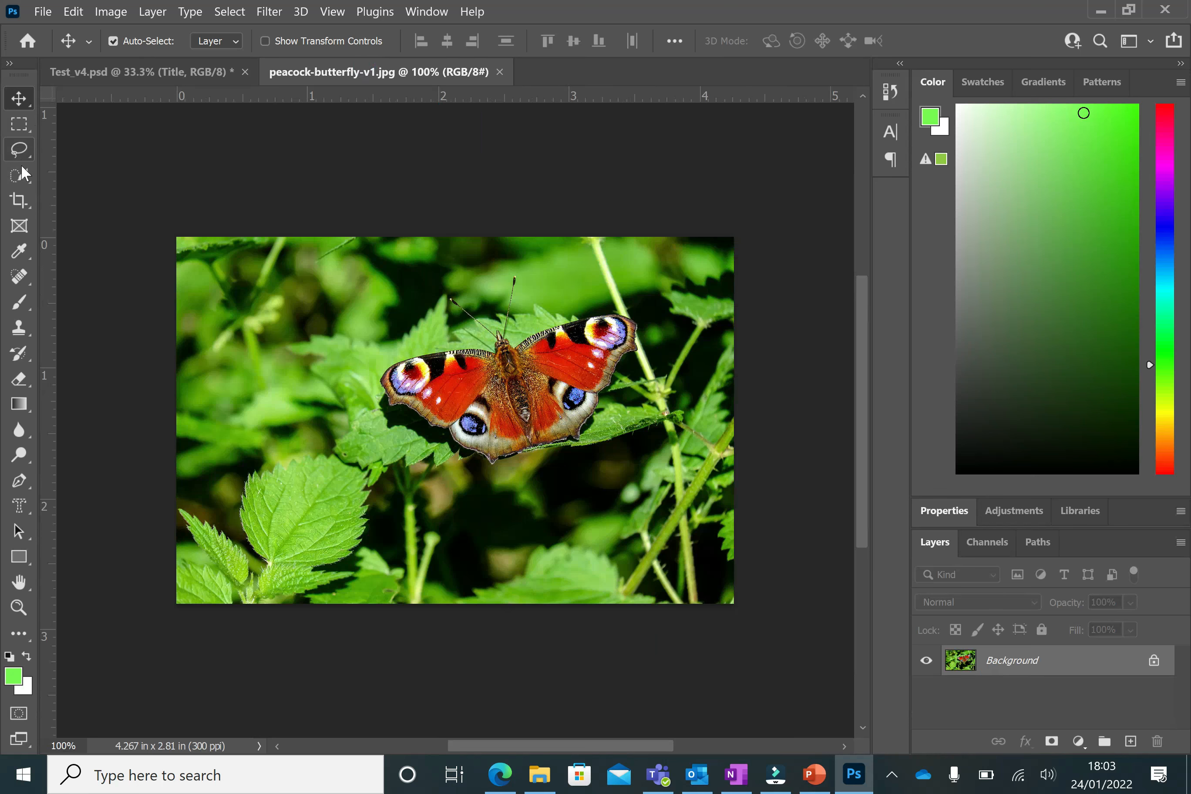
# Step: Activate the Quick Selection tool and set its brush size to 41 px for the butterfly photo
pyautogui.click(23, 179)
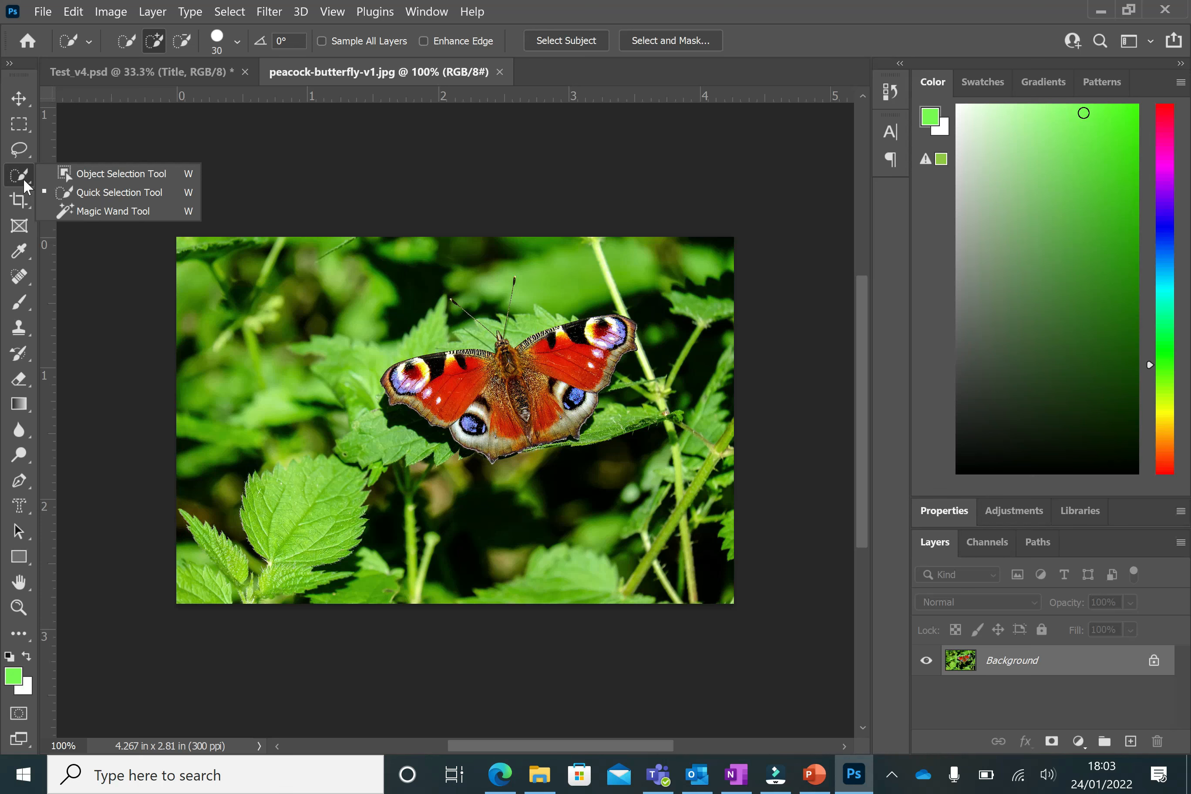
pyautogui.click(111, 193)
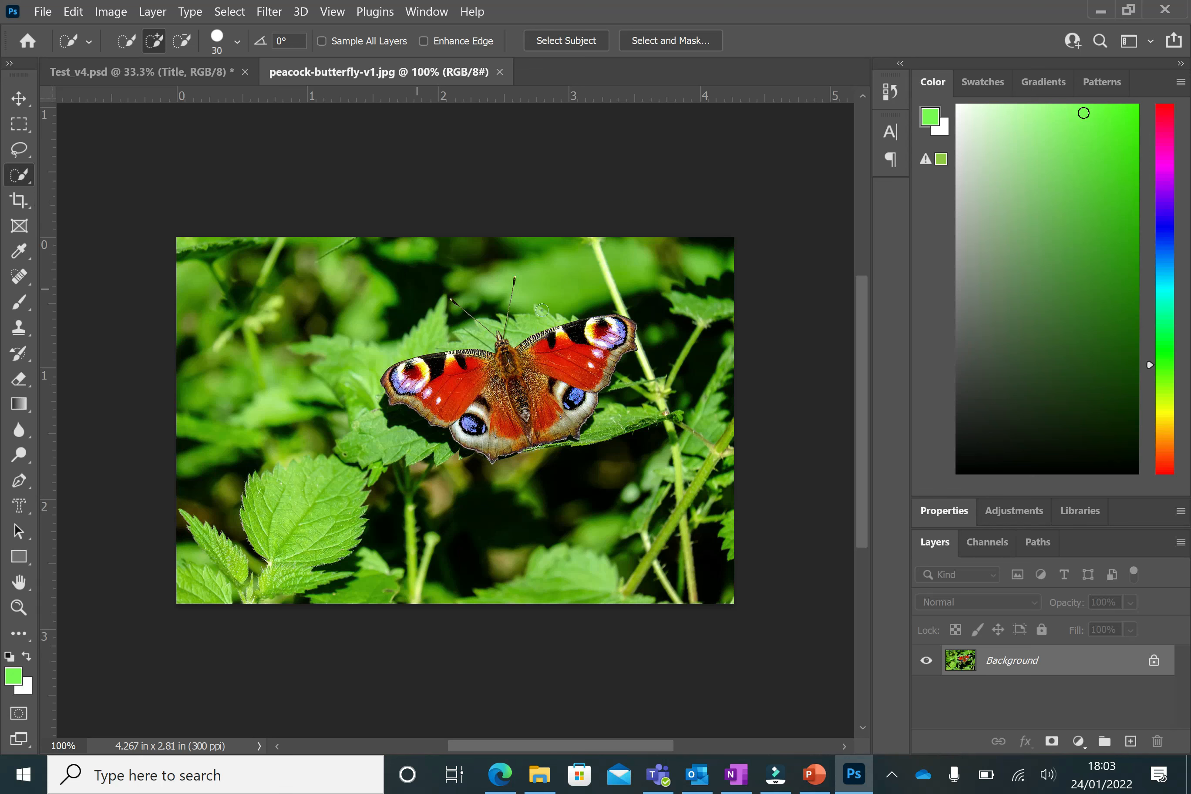
pyautogui.click(239, 41)
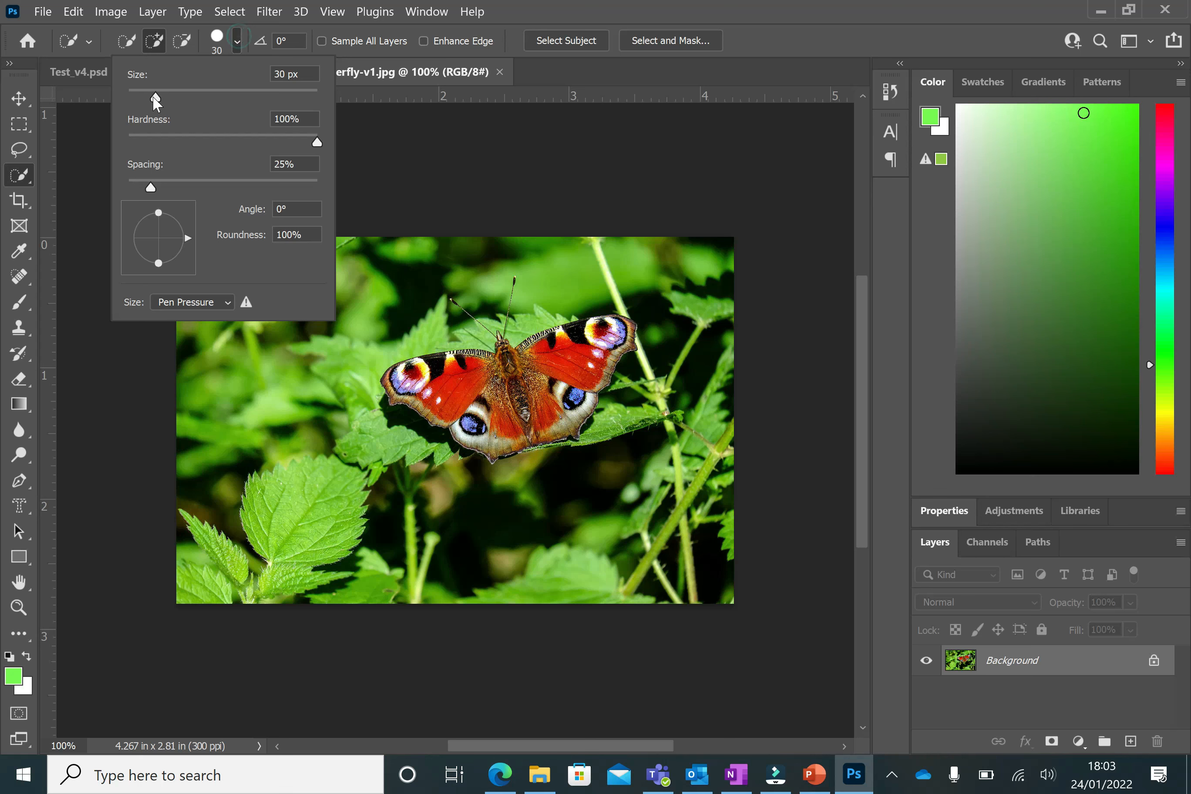
pyautogui.moveTo(157, 99); pyautogui.dragTo(257, 102)
pyautogui.moveTo(254, 98); pyautogui.dragTo(166, 101)
pyautogui.click(303, 54)
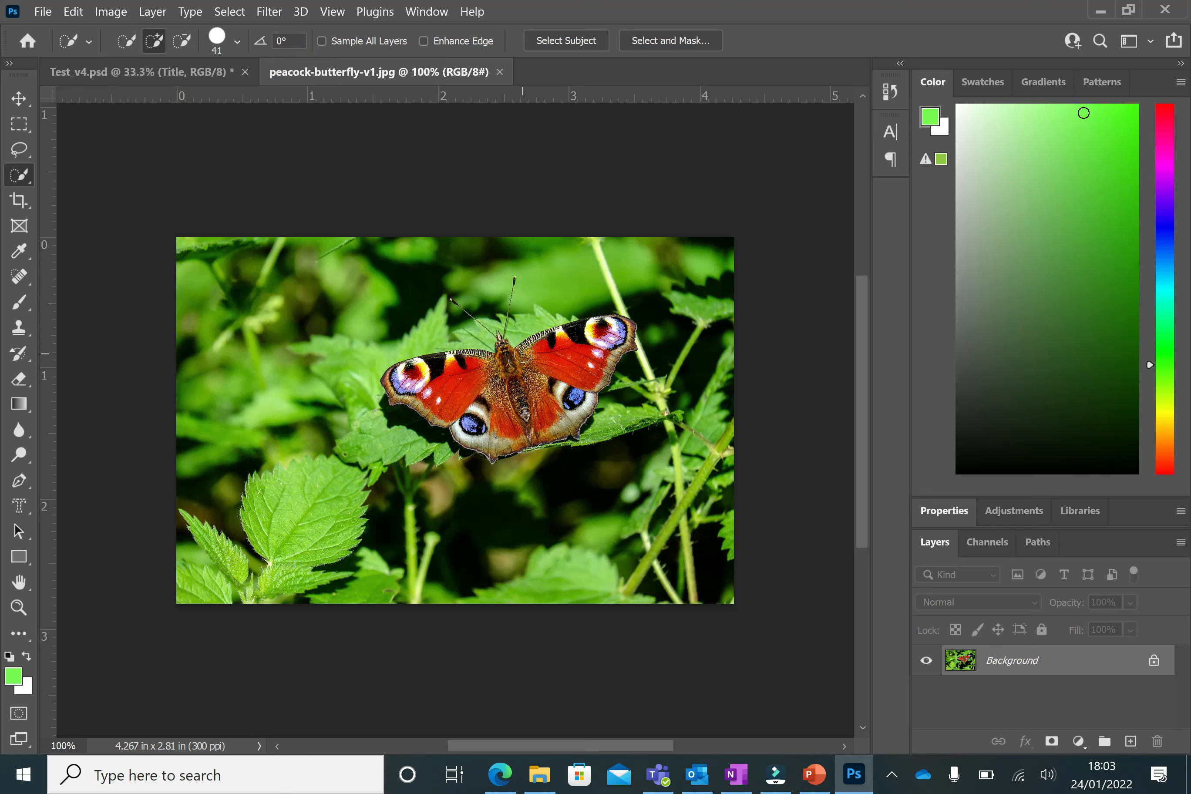
# Step: Try to select the butterfly's body and left wing with the Quick Selection brush, and clear the selection
pyautogui.moveTo(523, 355)
pyautogui.mouseDown()
pyautogui.moveTo(602, 331)
pyautogui.moveTo(593, 326)
pyautogui.moveTo(635, 326)
pyautogui.moveTo(569, 423)
pyautogui.moveTo(507, 425)
pyautogui.mouseUp()
pyautogui.moveTo(462, 405)
pyautogui.mouseDown()
pyautogui.moveTo(401, 384)
pyautogui.moveTo(362, 404)
pyautogui.mouseUp()
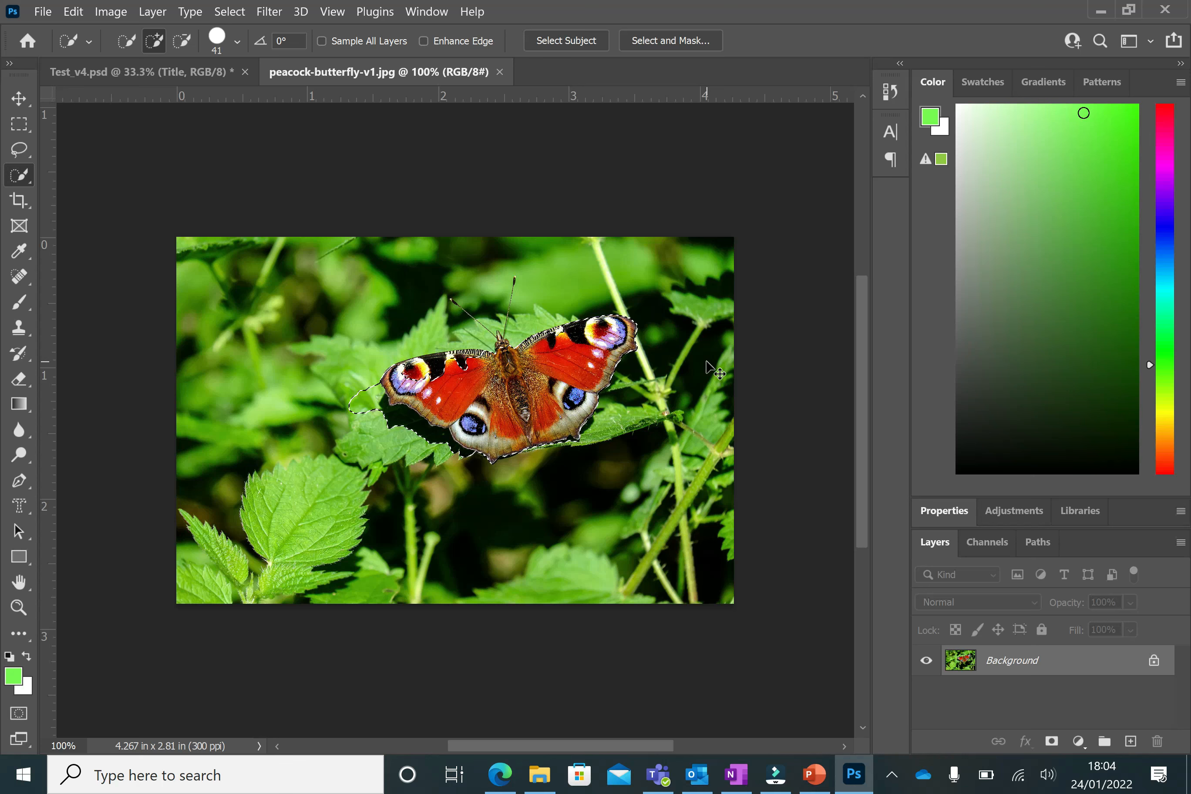
pyautogui.hotkey('ctrl', 'd')
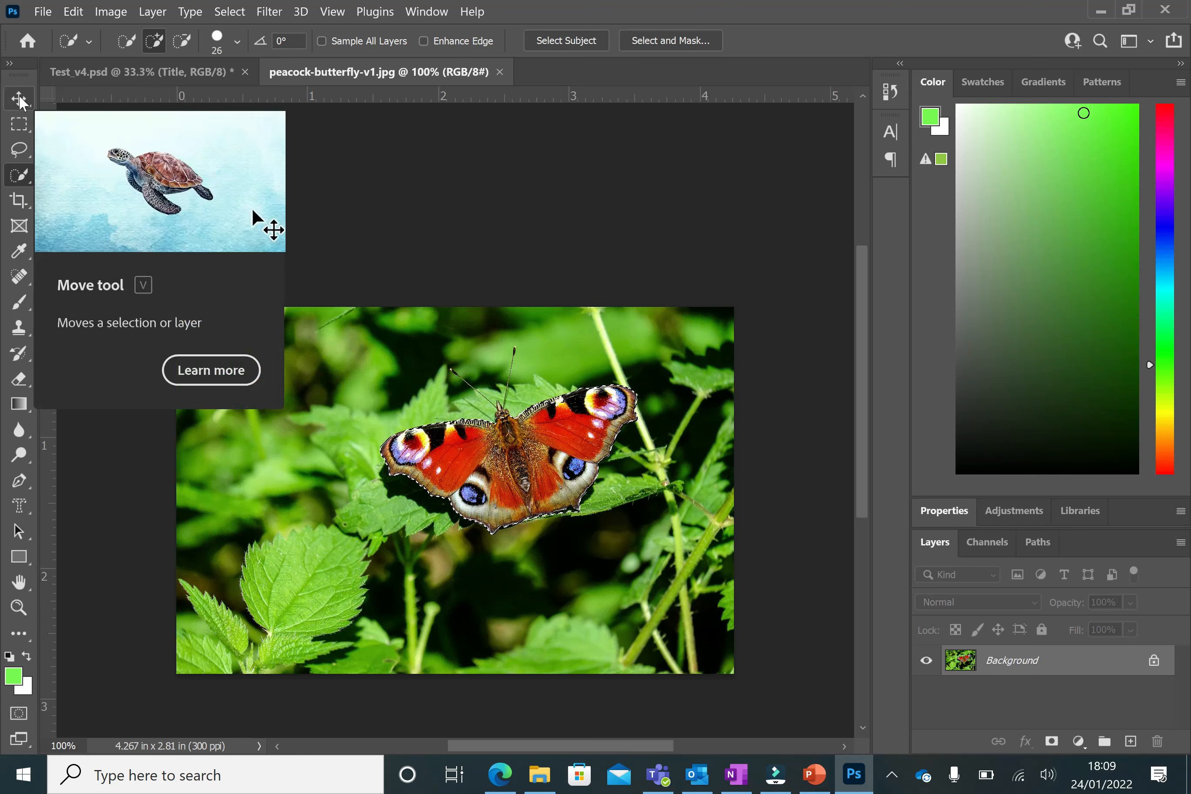
# Step: Move the selected butterfly into Test_v4.psd below the Daisies title and name its layer "Butterfly 1"
pyautogui.moveTo(20, 97); pyautogui.dragTo(87, 98)
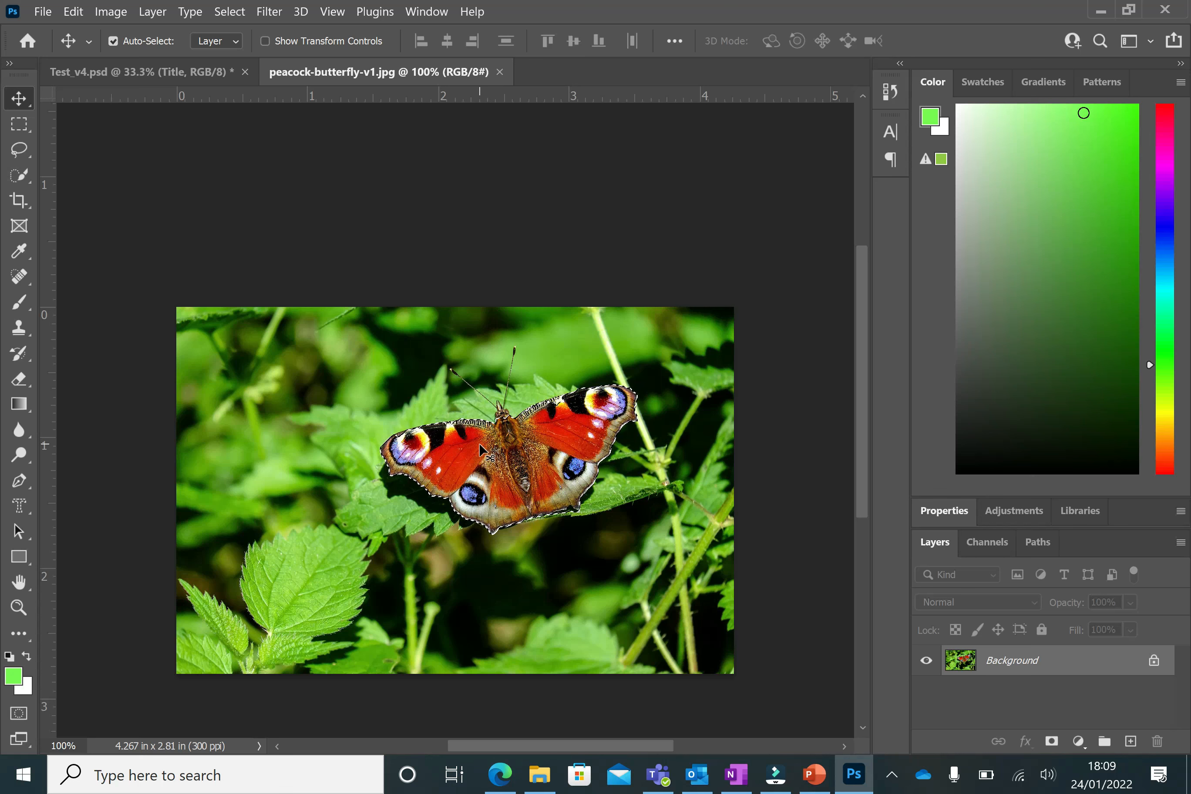
pyautogui.moveTo(480, 443); pyautogui.dragTo(595, 404)
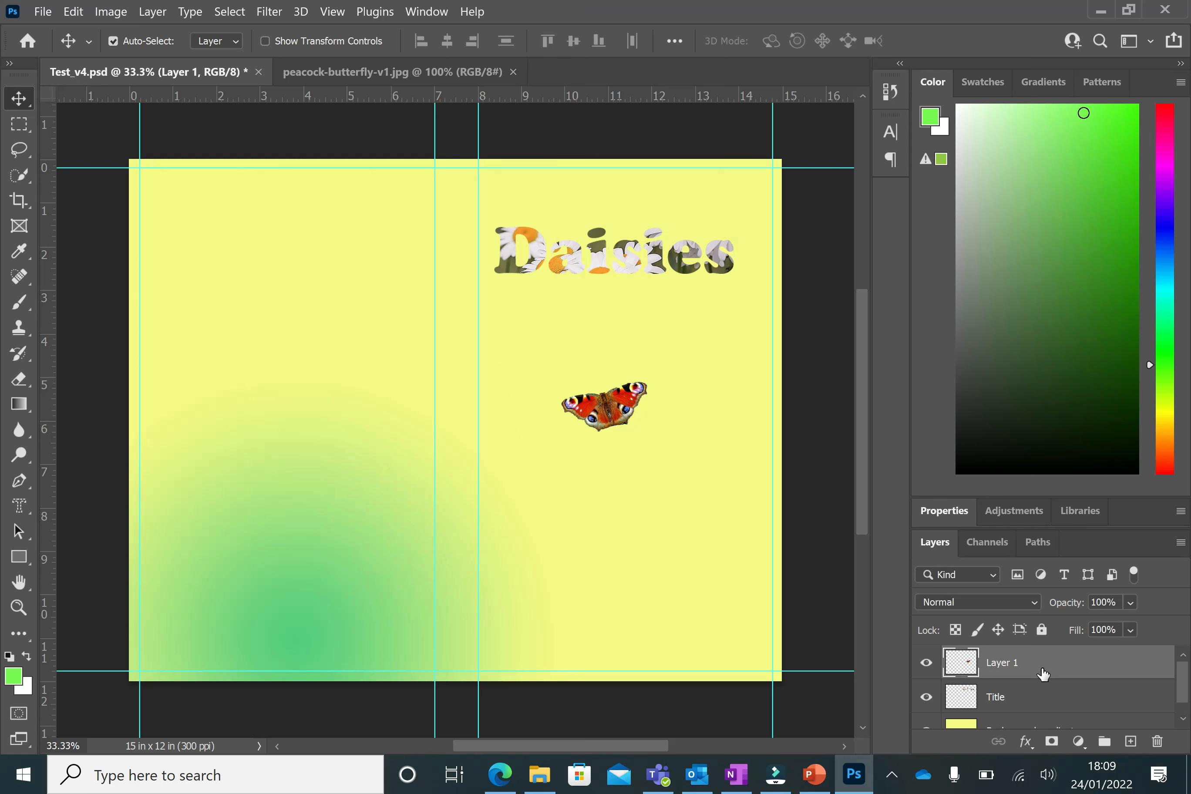
pyautogui.doubleClick(1005, 664)
pyautogui.write('Butterfly 1')
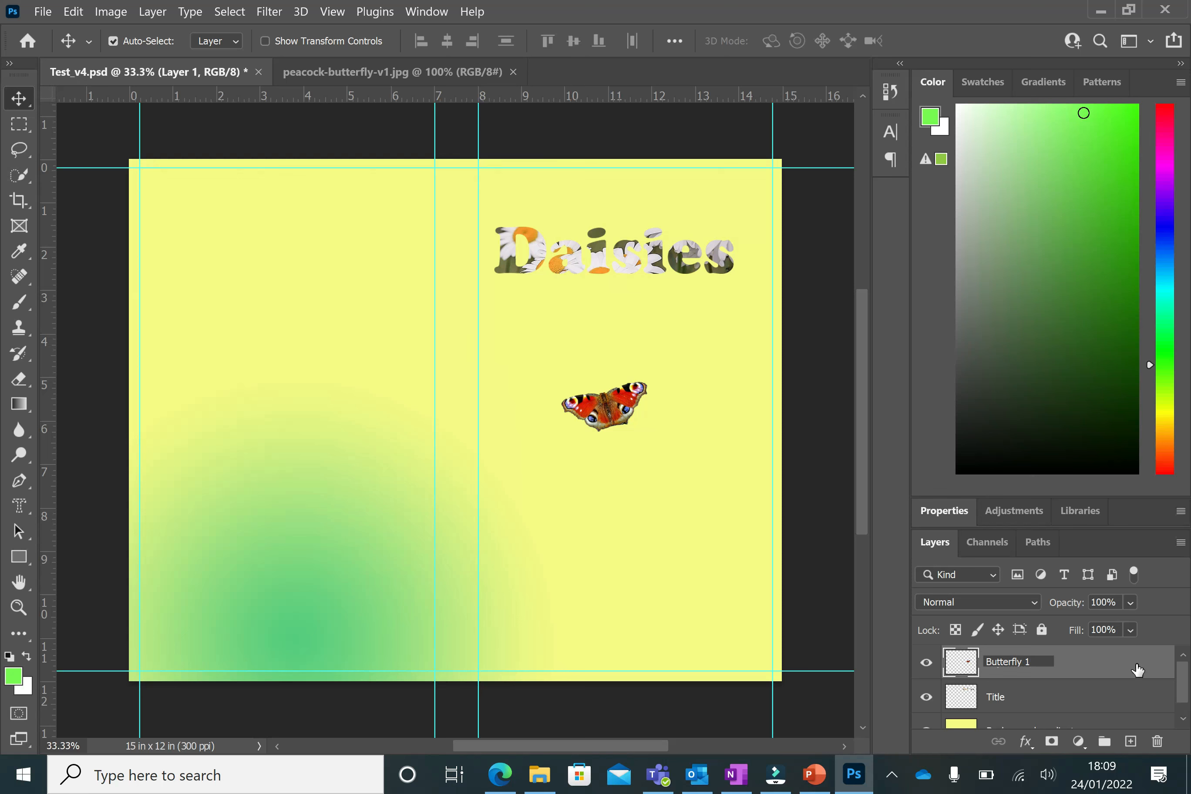
pyautogui.press('Return')
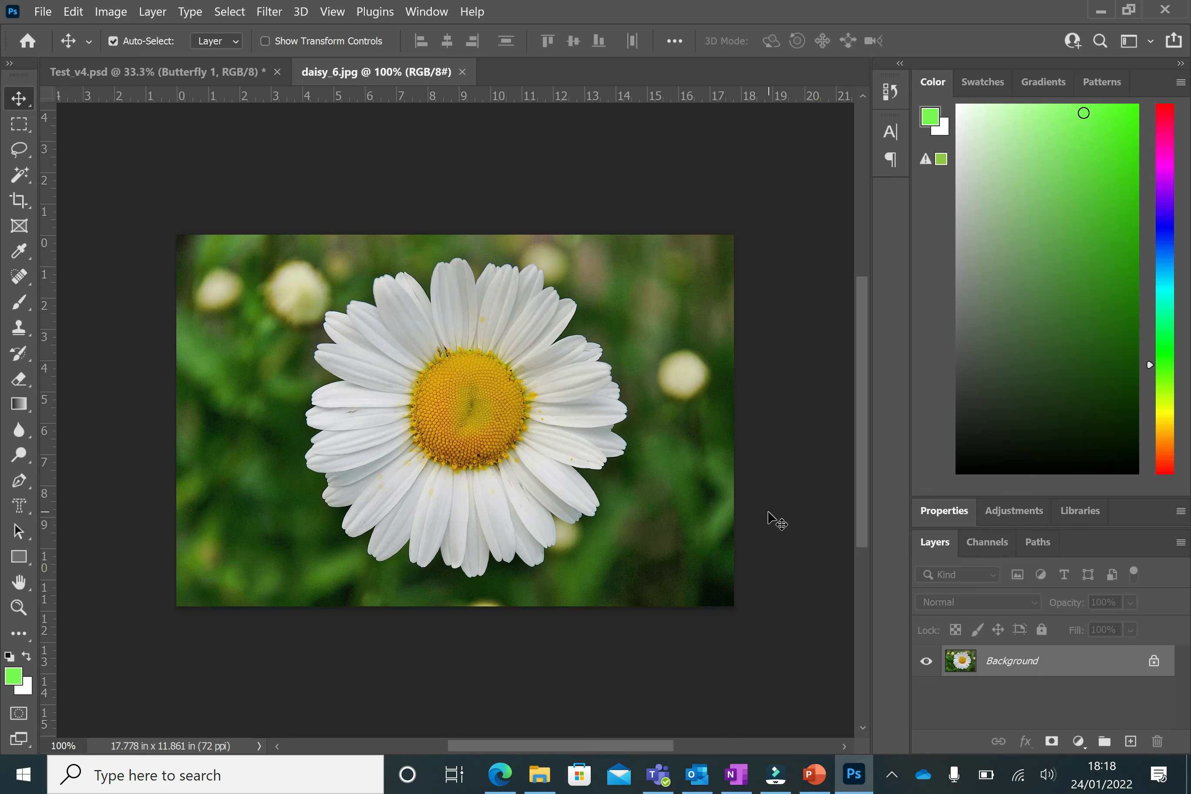
# Step: Select the large daisy in daisy_6.jpg with the Magic Wand, adding the remaining petals and the yellow centre to the selection
pyautogui.click(19, 174)
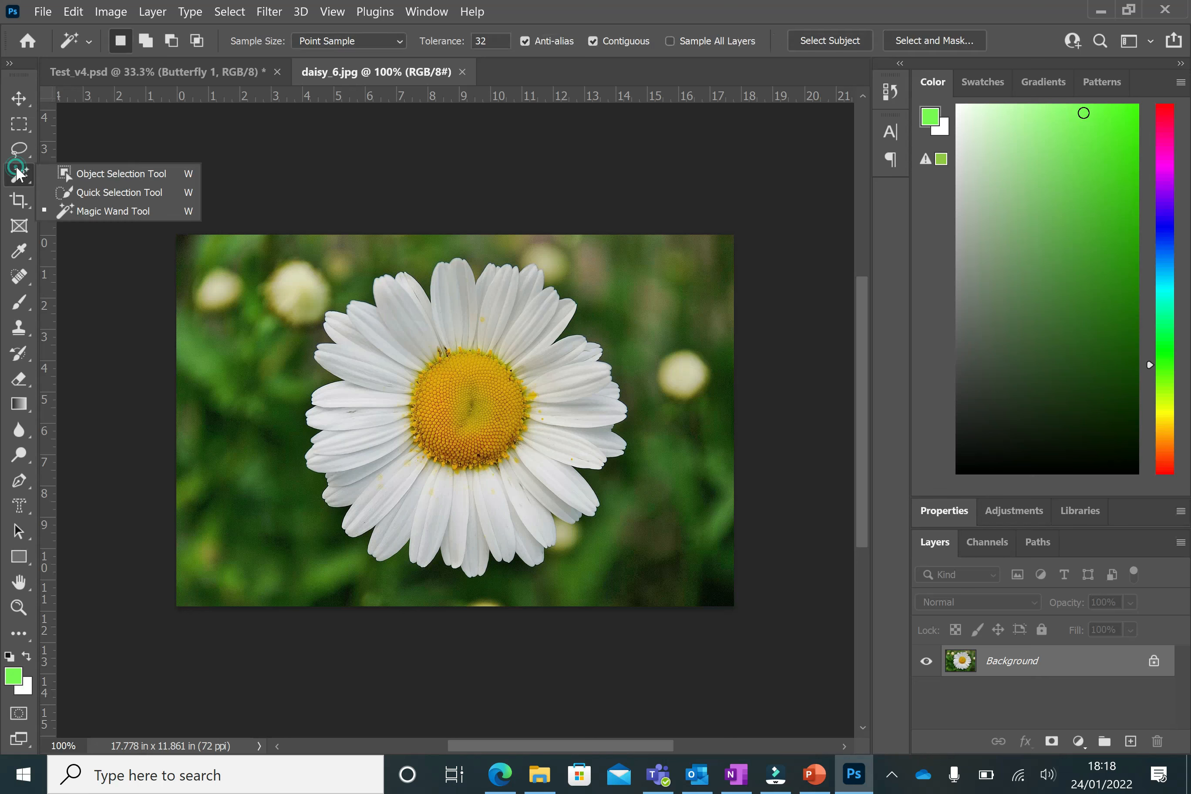
pyautogui.click(104, 212)
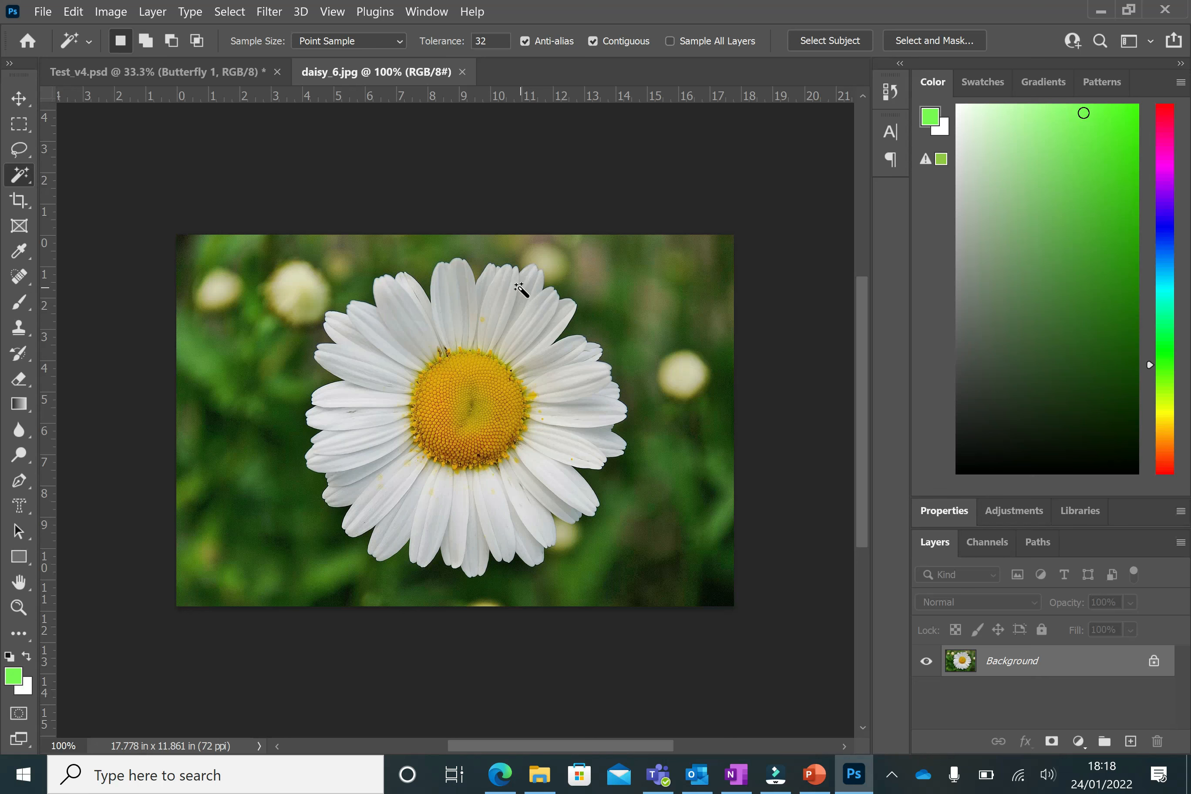
pyautogui.click(451, 280)
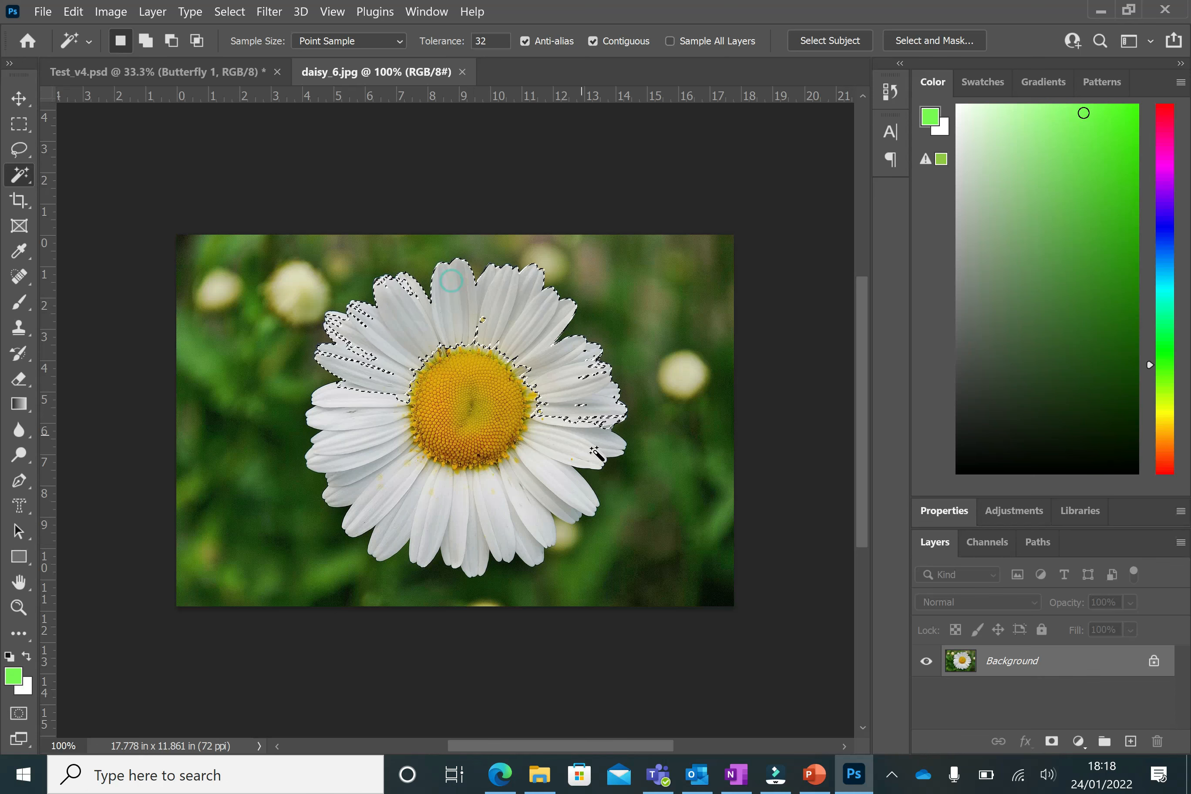
pyautogui.keyDown('shift'); pyautogui.click(535, 459); pyautogui.keyUp('shift')
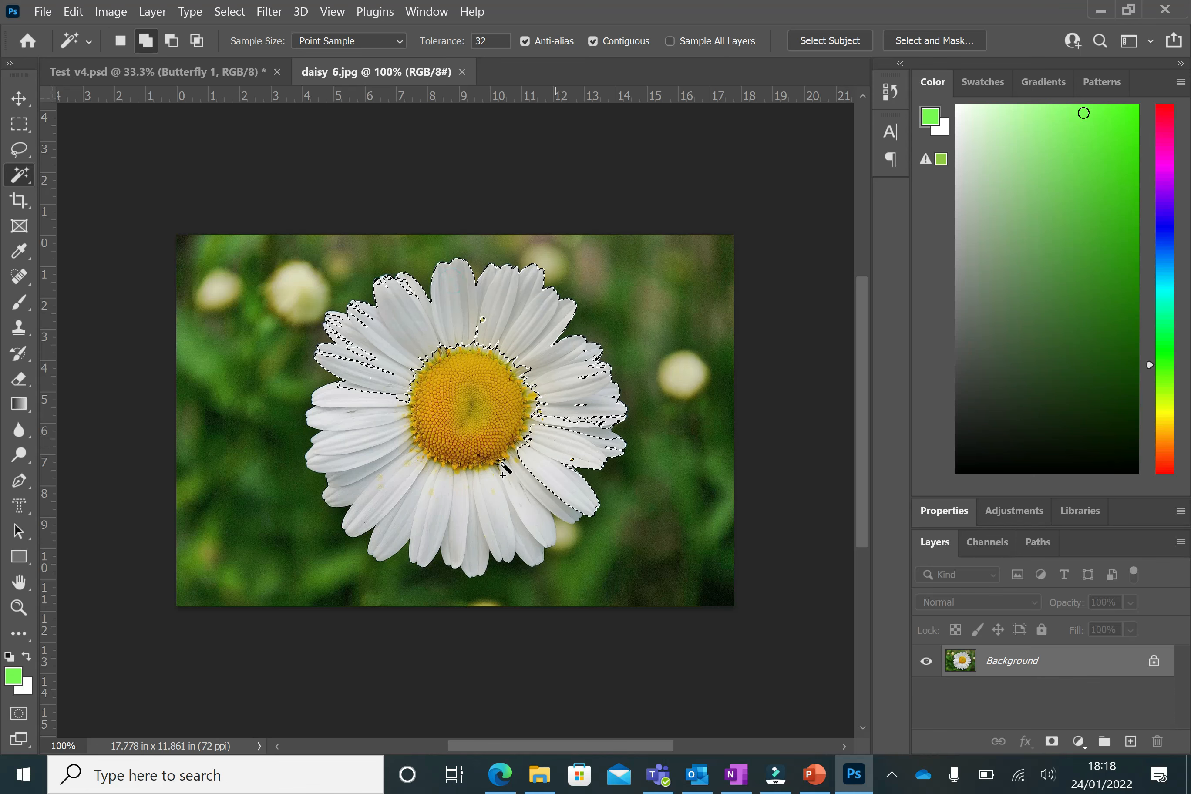
pyautogui.keyDown('shift'); pyautogui.click(521, 491); pyautogui.keyUp('shift')
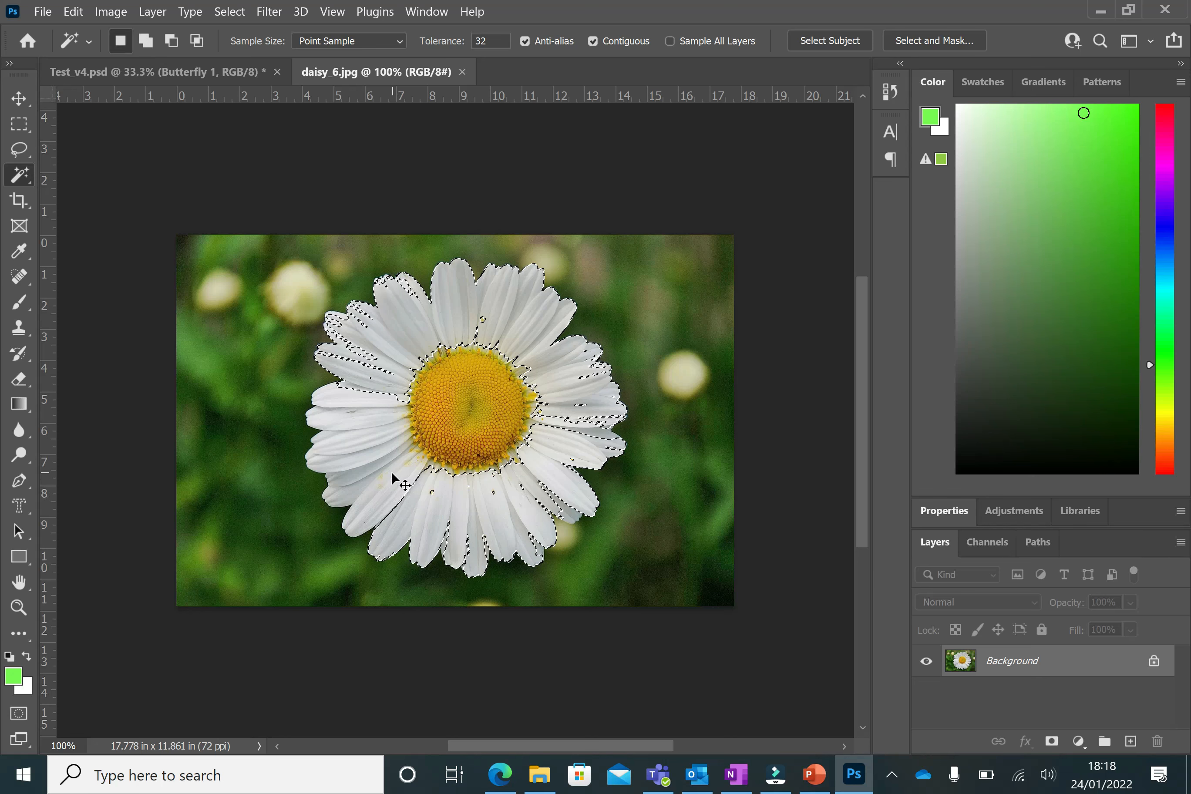
pyautogui.keyDown('shift'); pyautogui.click(374, 414); pyautogui.keyUp('shift')
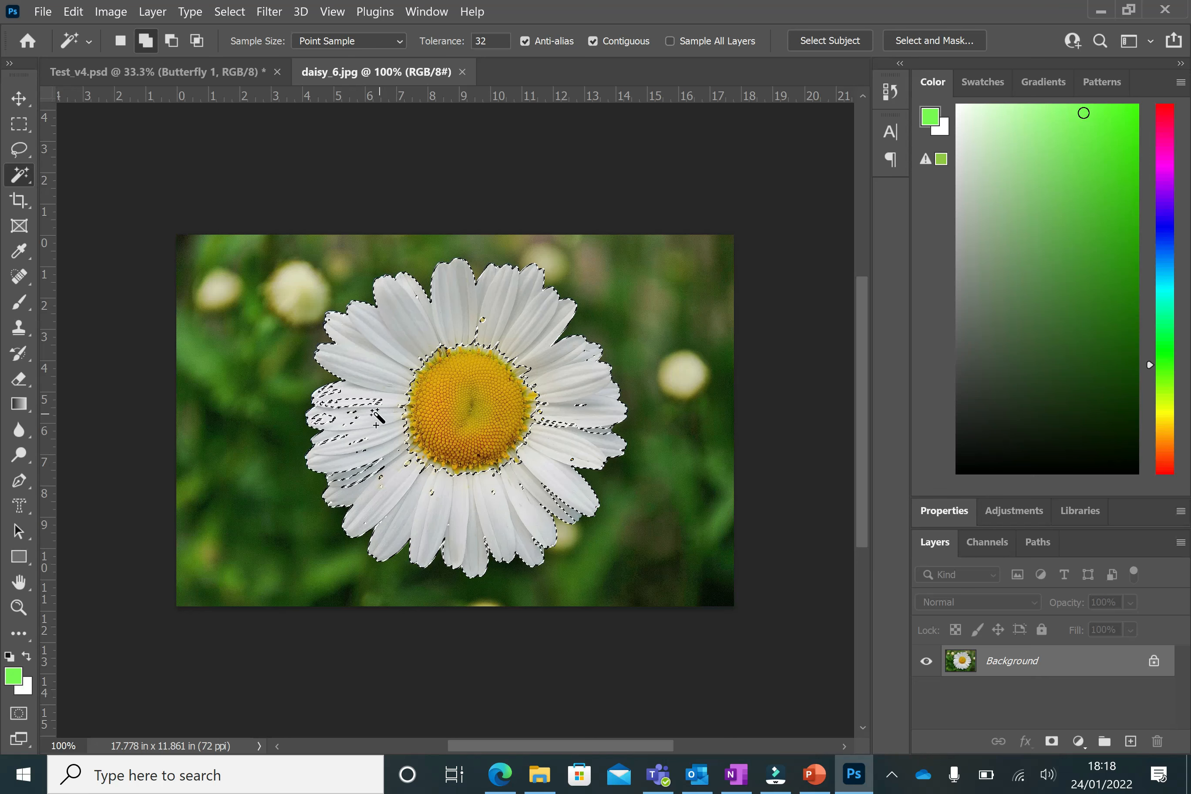
pyautogui.keyDown('shift'); pyautogui.click(344, 420); pyautogui.keyUp('shift')
pyautogui.keyDown('shift'); pyautogui.click(337, 445); pyautogui.keyUp('shift')
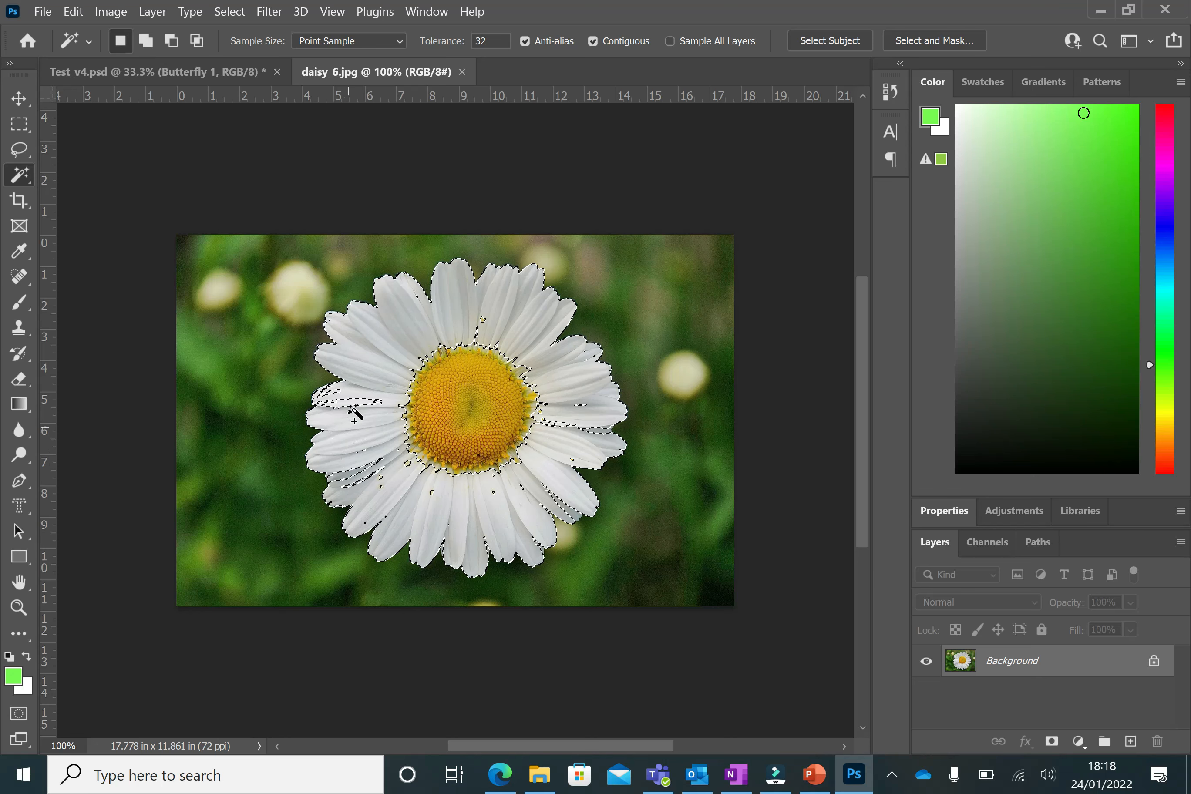
pyautogui.keyDown('shift'); pyautogui.click(355, 402); pyautogui.keyUp('shift')
pyautogui.keyDown('shift'); pyautogui.click(343, 482); pyautogui.keyUp('shift')
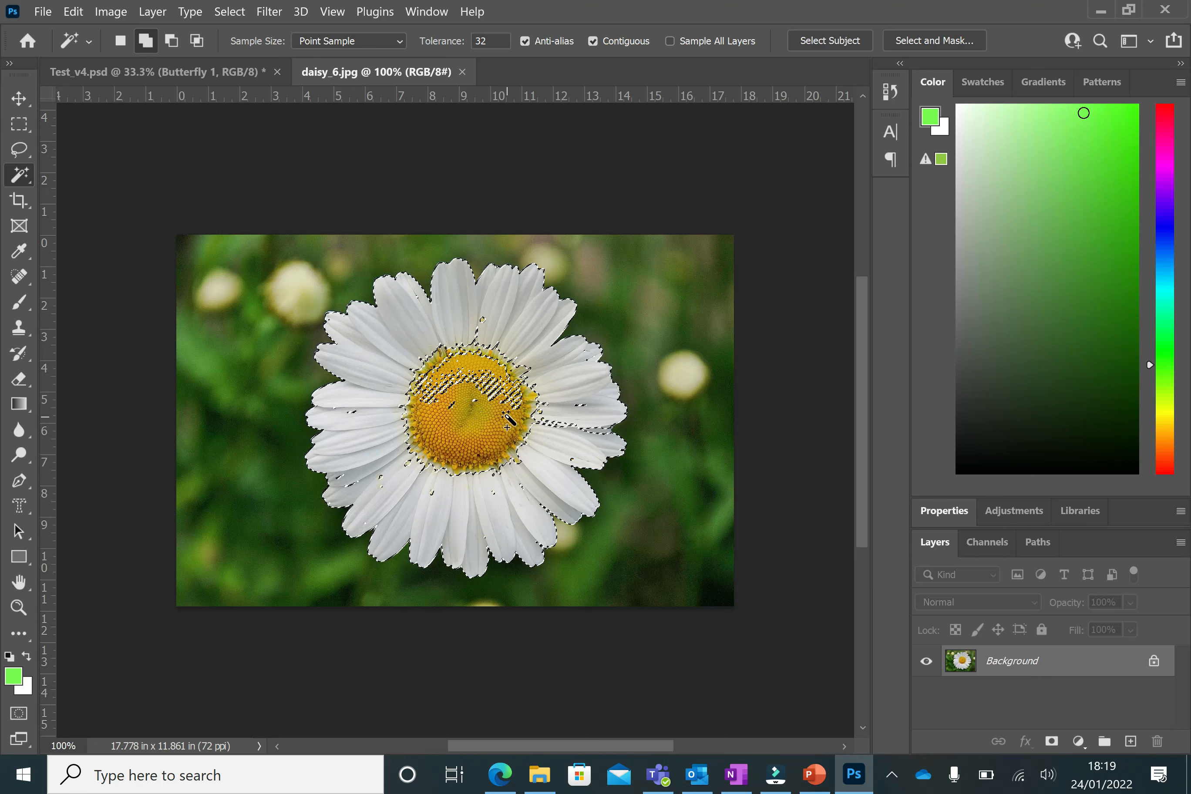
pyautogui.click(421, 430)
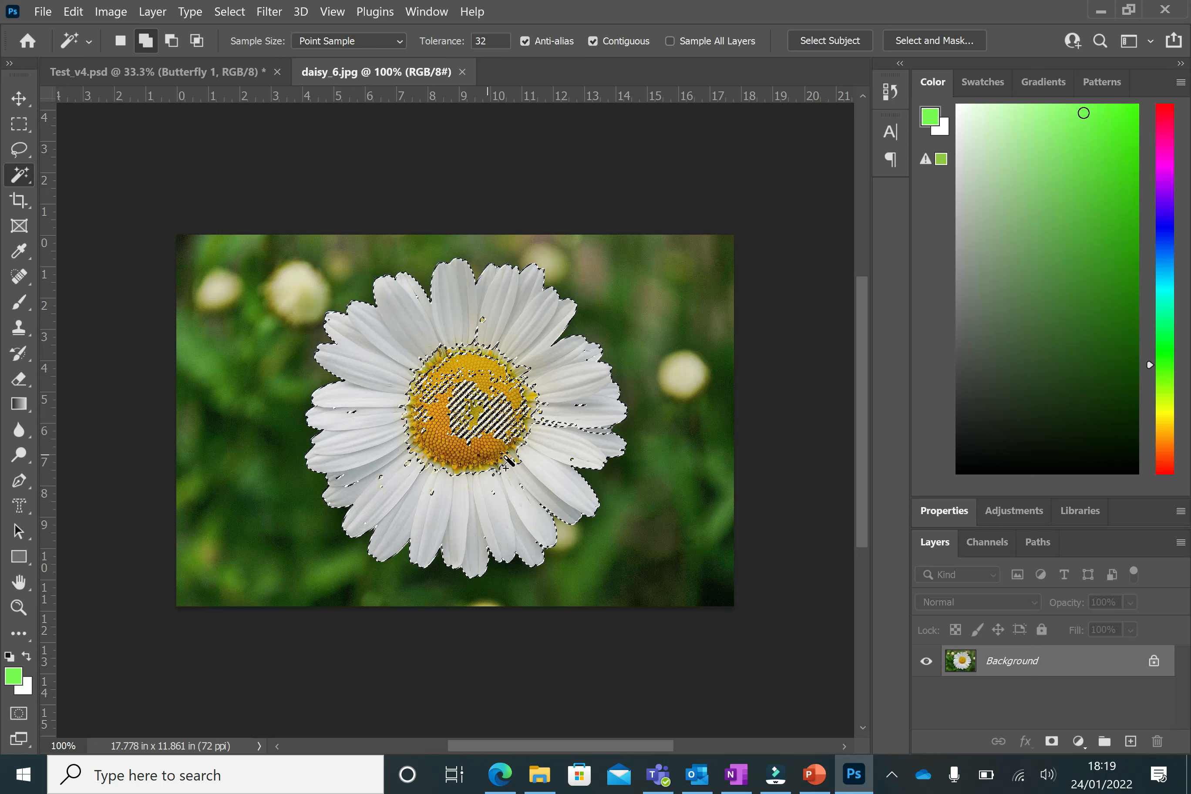
pyautogui.click(487, 454)
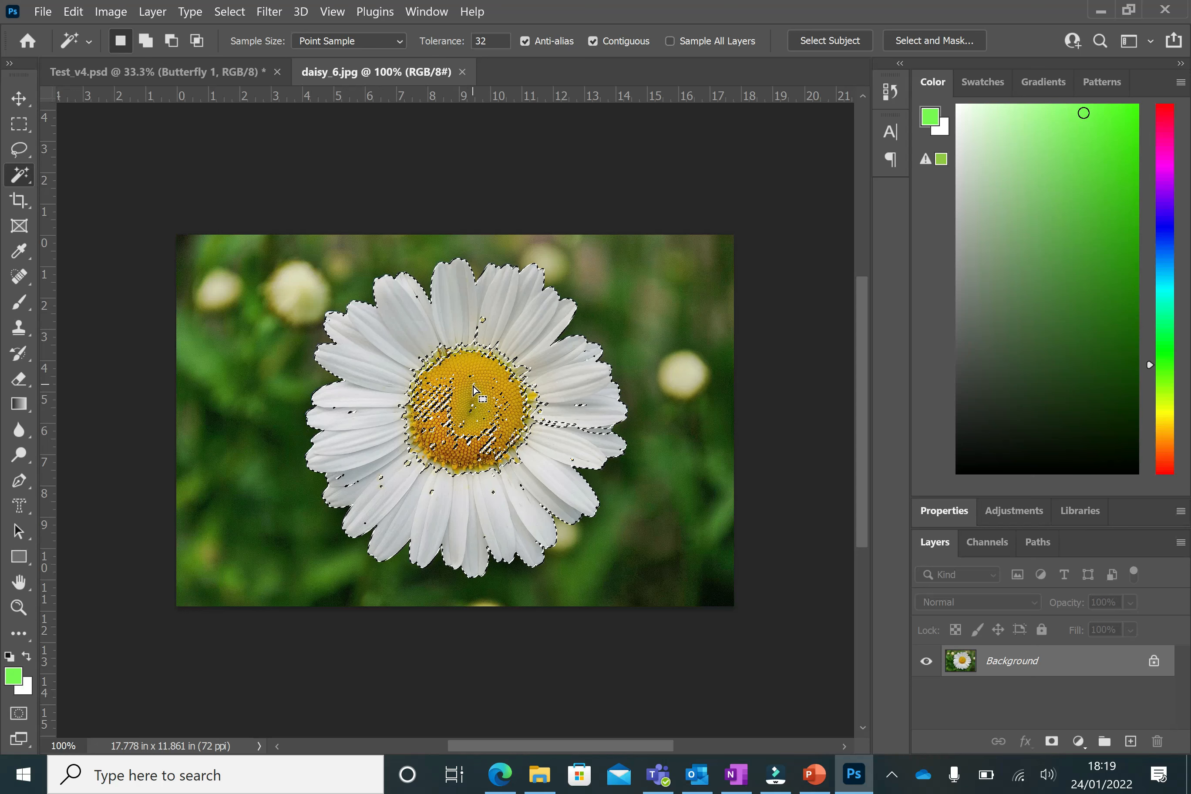
# Step: Move the selected daisy into Test_v4.psd over the butterfly below the title and name its layer "Main daisy"
pyautogui.click(19, 101)
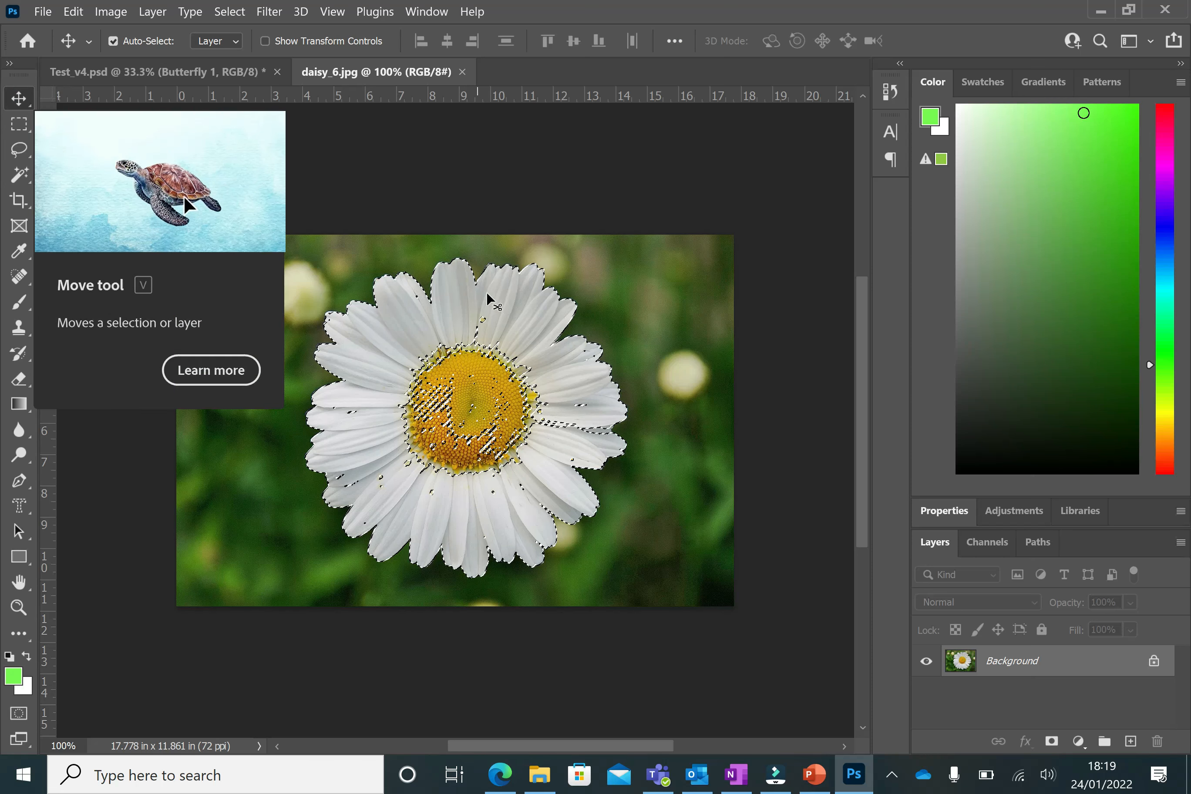
pyautogui.moveTo(489, 311); pyautogui.dragTo(216, 76)
pyautogui.moveTo(298, 293); pyautogui.dragTo(590, 359)
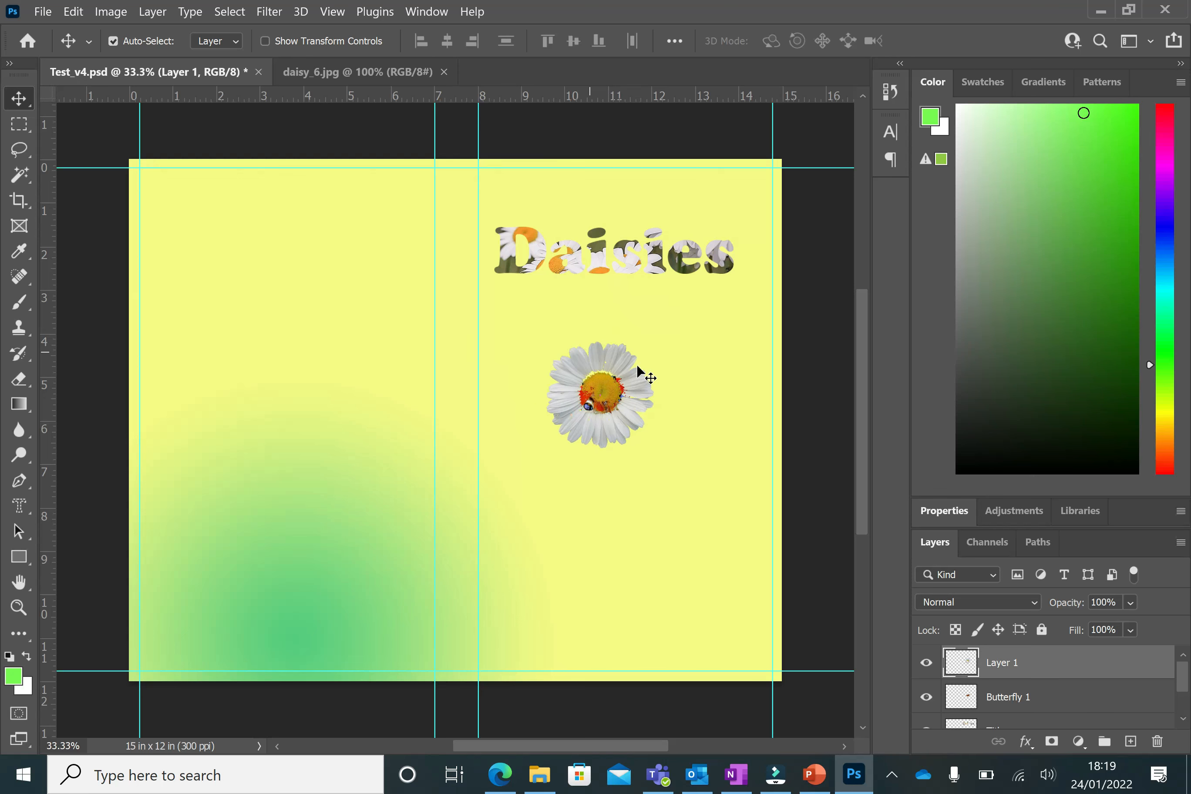
pyautogui.doubleClick(1015, 664)
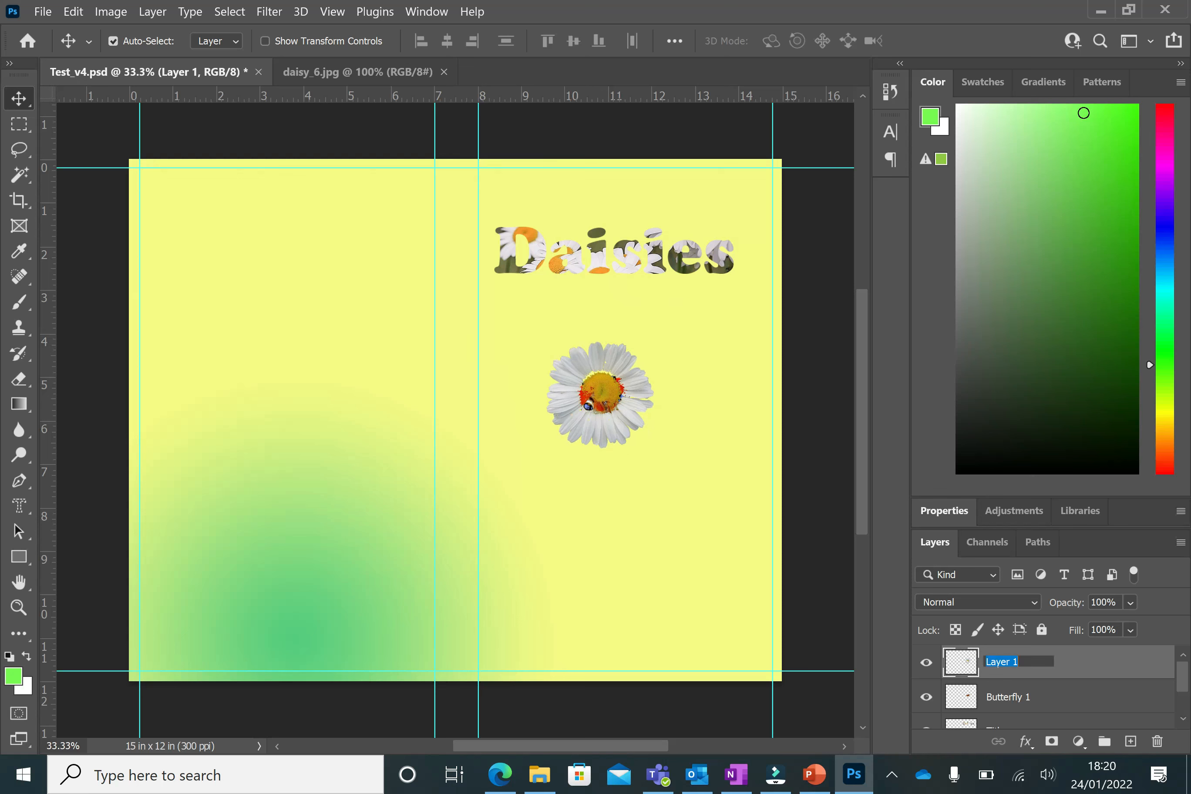
pyautogui.write('Main daisy')
pyautogui.click(1083, 702)
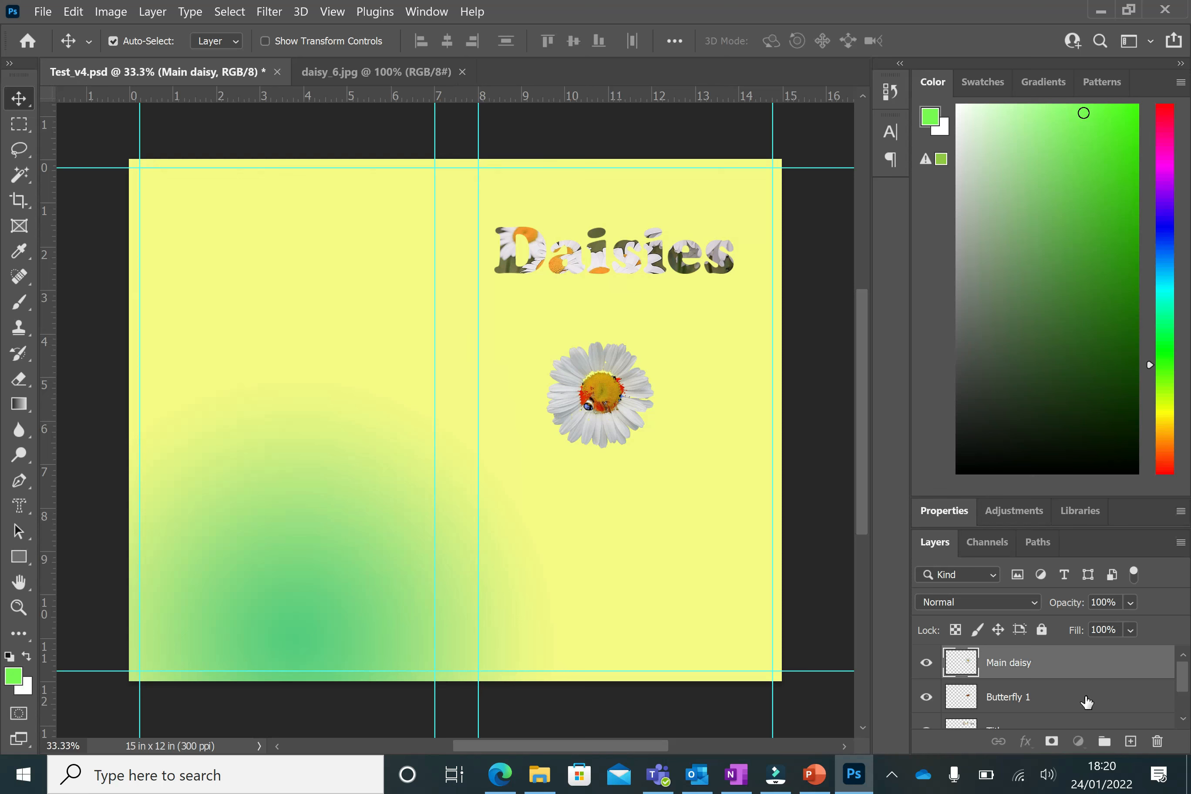
# Step: Place the Butterfly 1 layer above Main daisy and shift the butterfly slightly lower on the flower
pyautogui.click(1037, 699)
pyautogui.moveTo(1058, 698); pyautogui.dragTo(1043, 660)
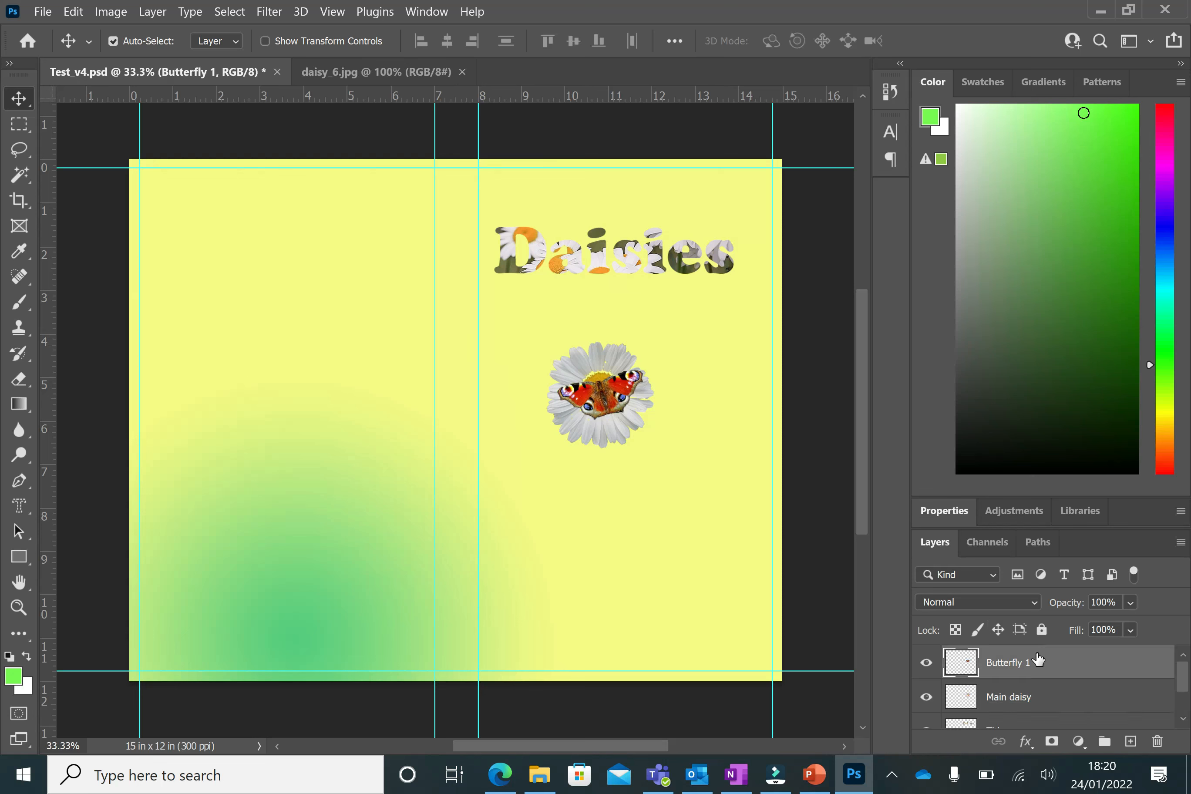
pyautogui.moveTo(599, 408)
pyautogui.mouseDown()
pyautogui.moveTo(603, 417)
pyautogui.moveTo(579, 416)
pyautogui.moveTo(595, 396)
pyautogui.moveTo(610, 409)
pyautogui.mouseUp()
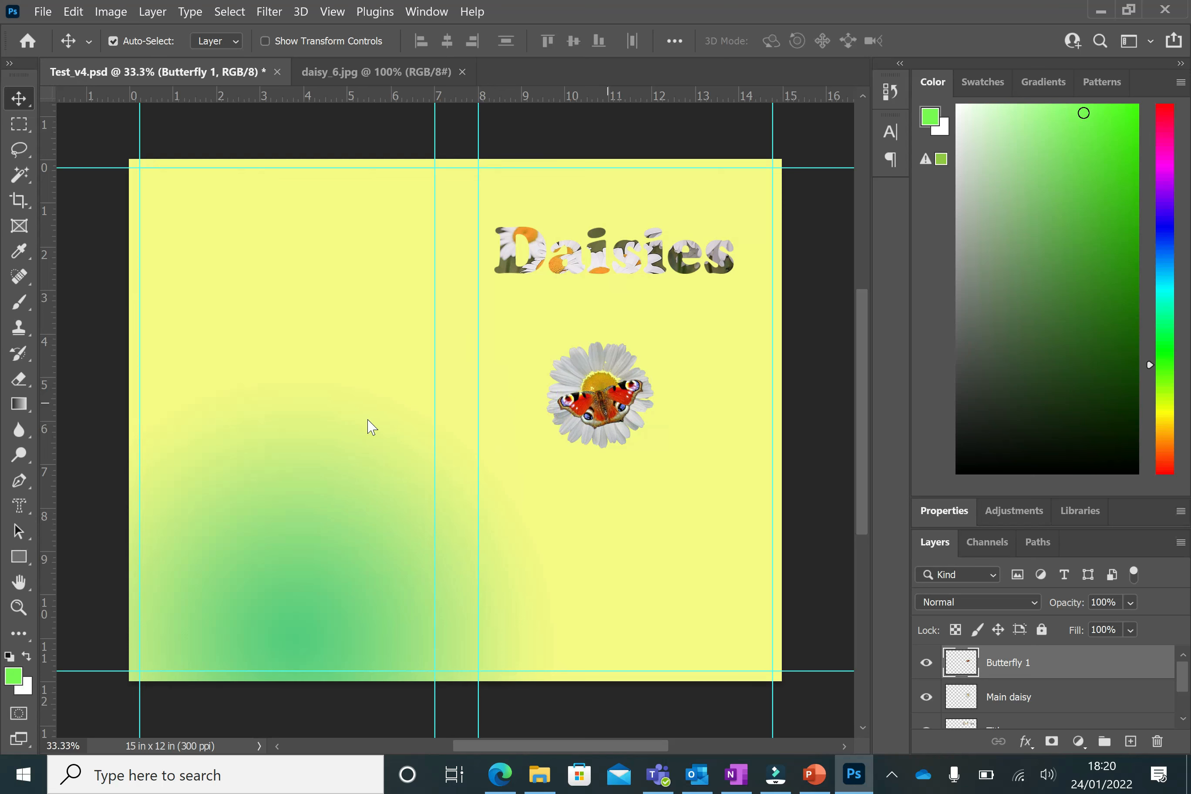